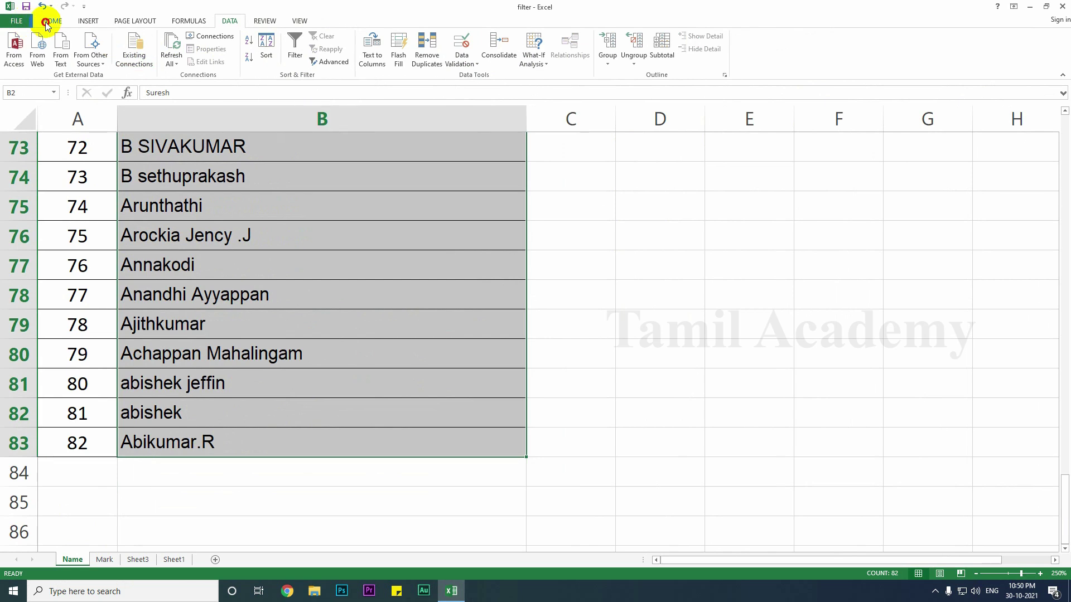
Step: Sort the names in B2:B83 of the Name sheet from A to Z, continuing with the current selection only
left_click(48, 21)
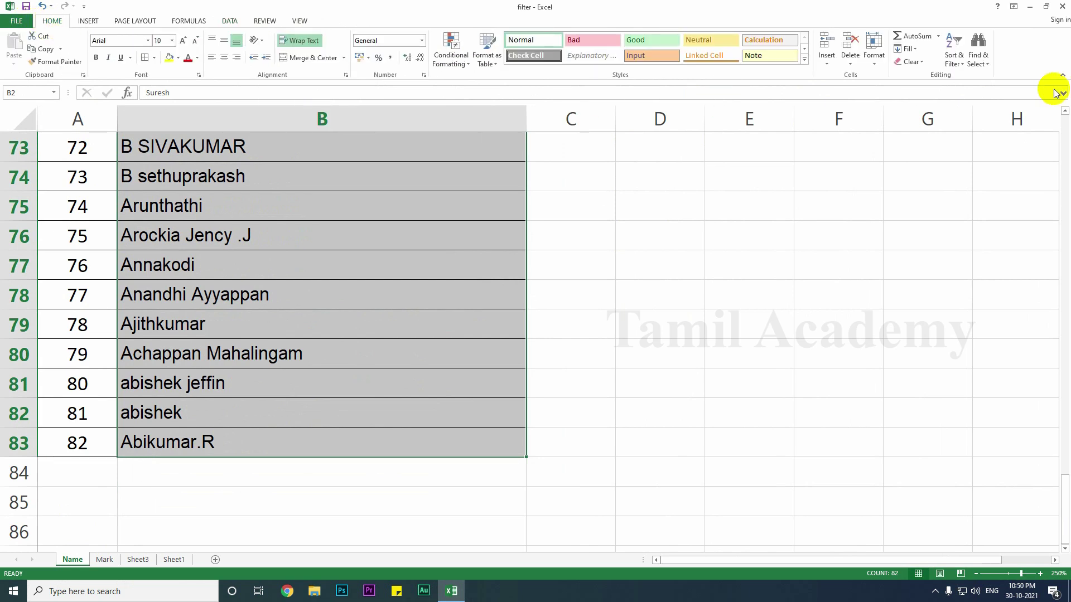
left_click(955, 65)
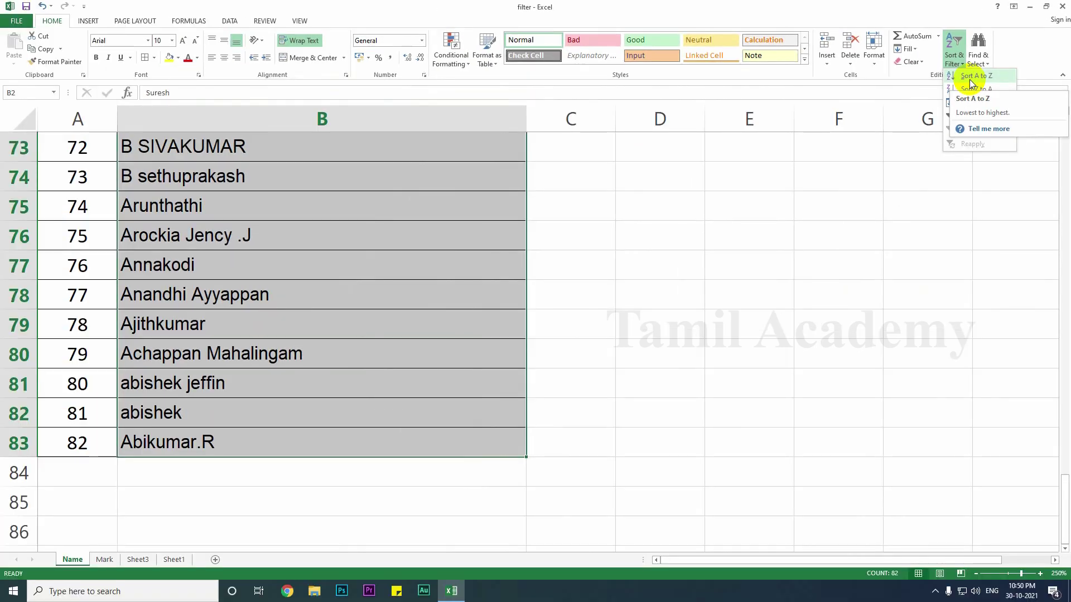
left_click(868, 159)
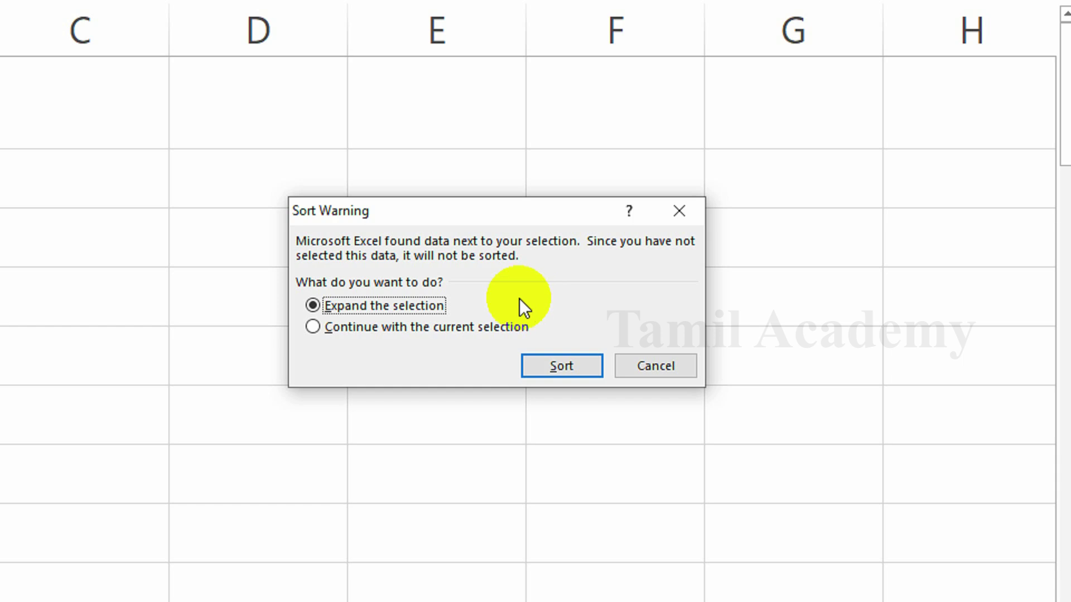
left_click(429, 333)
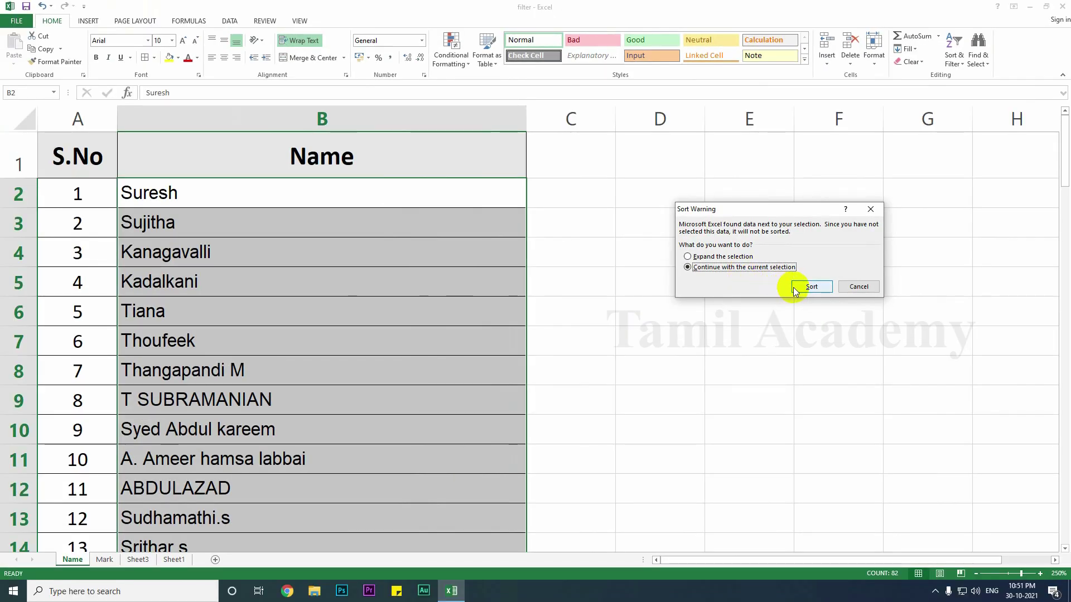
left_click(810, 287)
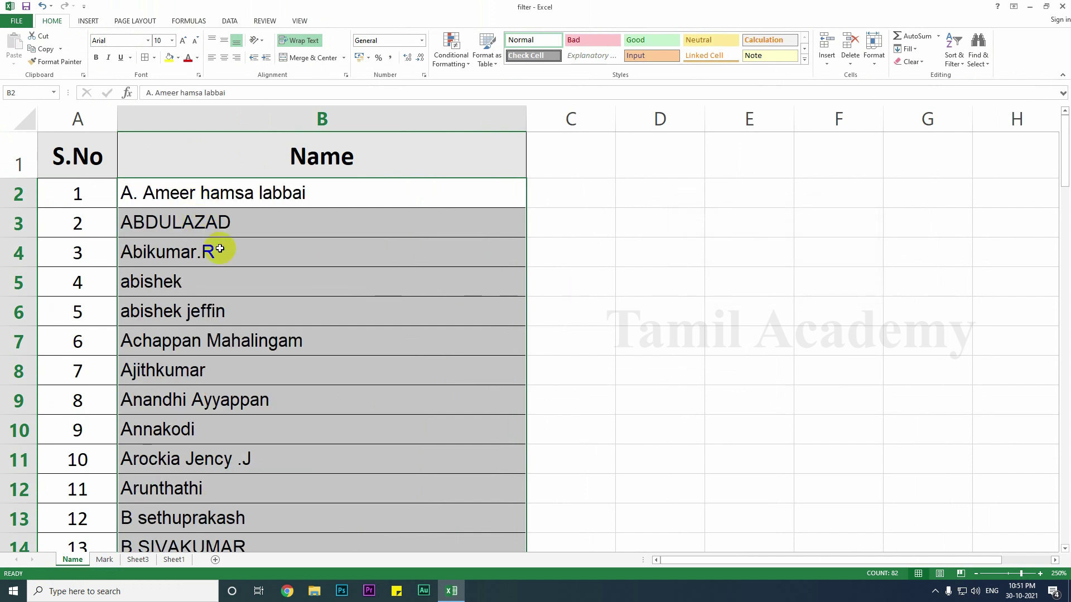
scroll(210, 344, "down", 7)
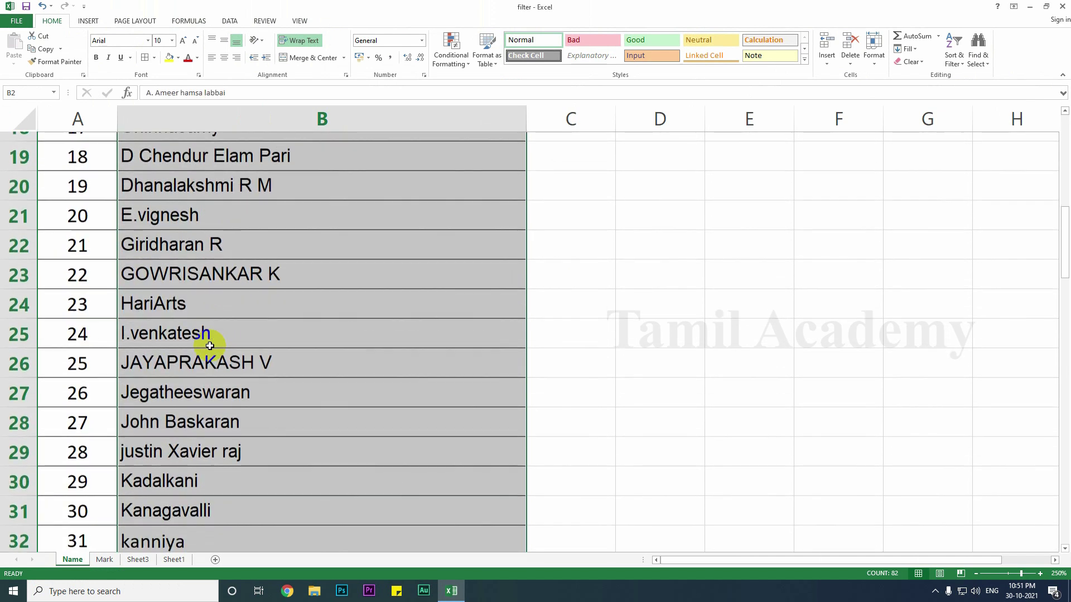
scroll(210, 346, "up", 3)
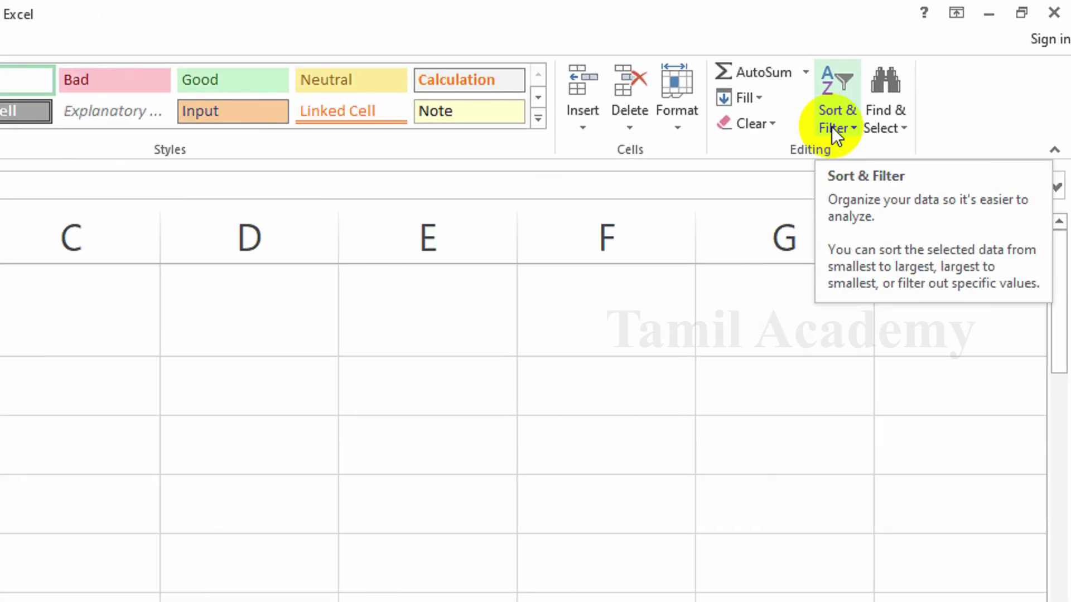
left_click(952, 64)
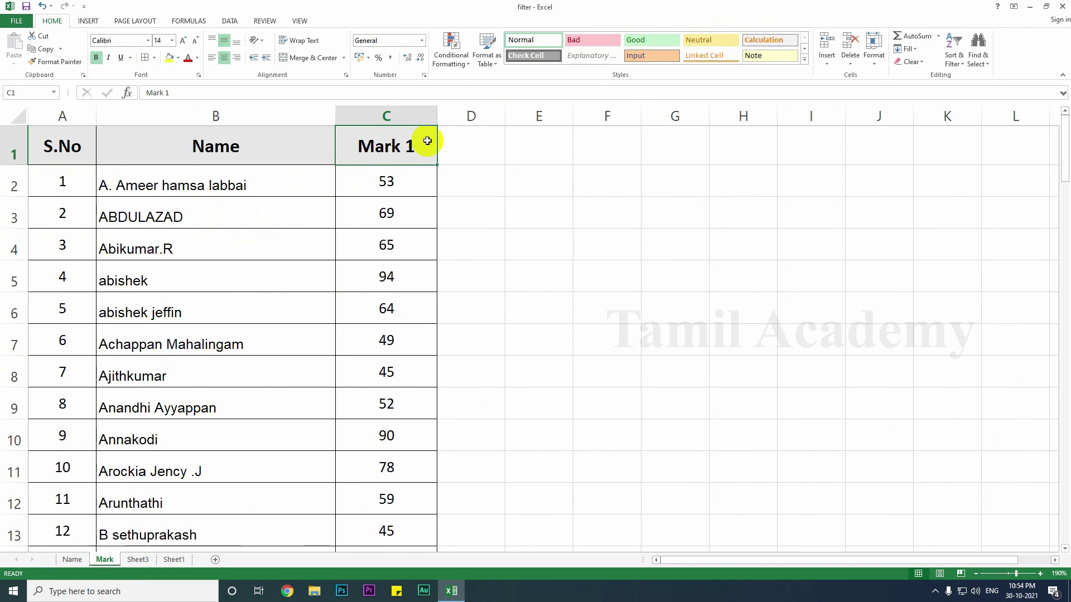
Step: Select all the Mark 1 values in C2:C83 of the Mark sheet, leaving out the header
key("Down")
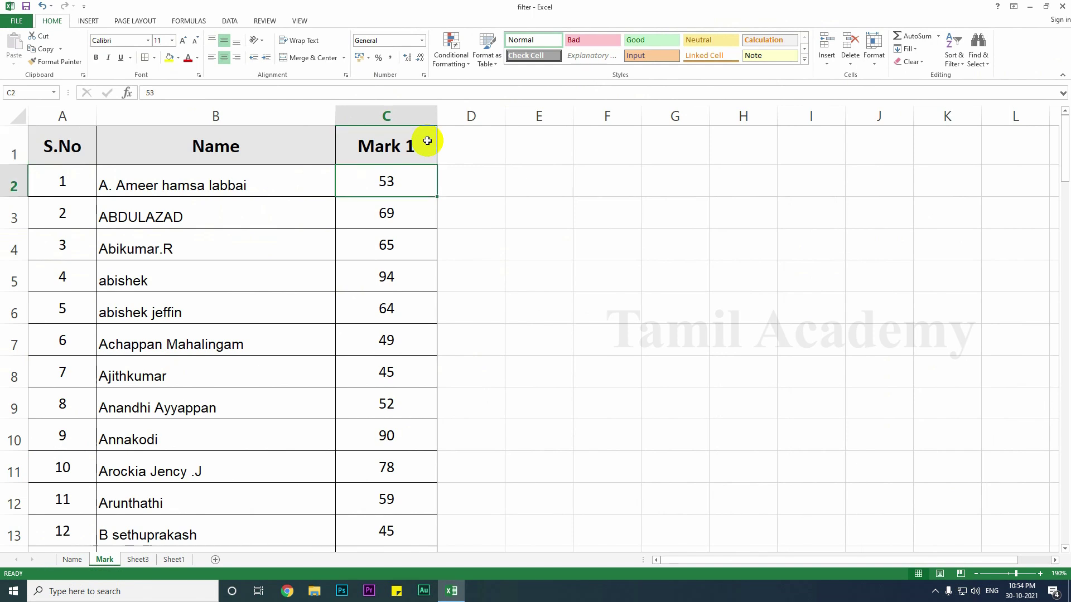
key("shift+Down")
key("shift+Down")
key("shift+Down")
key("shift+Down")
key("shift+Down")
key("shift+Down")
key("shift+Down")
key("shift+Down")
key("shift+Down")
key("shift+Down")
key("shift+Down")
key("shift+Down")
key("shift+Down")
key("shift+Down")
key("shift+Down")
key("shift+Down")
key("shift+Down")
key("shift+Down")
key("shift+Down")
key("shift+Down")
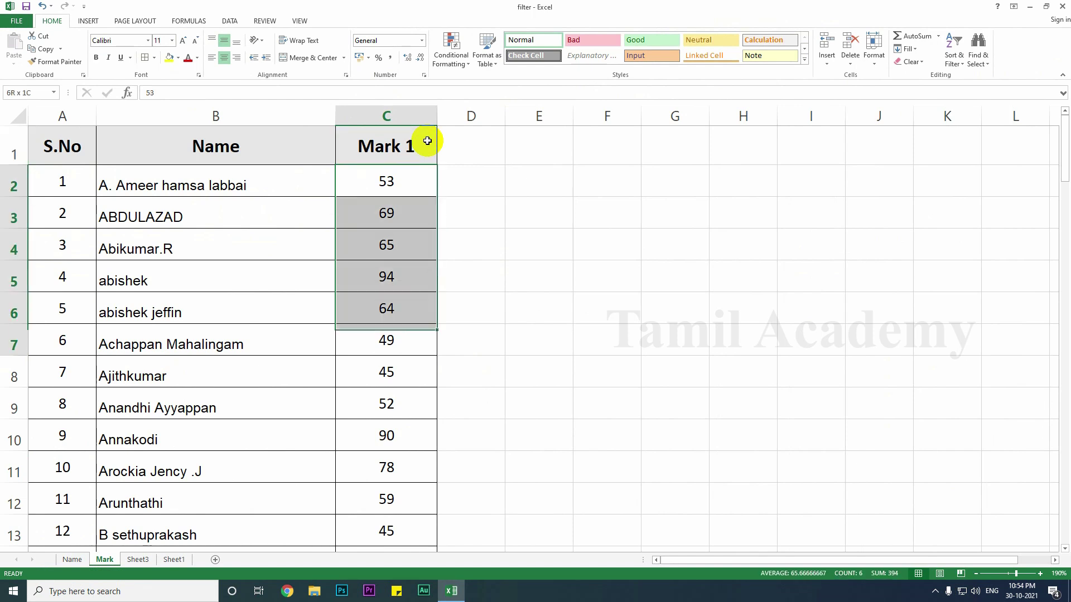
key("shift+Down")
key("shift+Down")
key("shift+Down")
key("shift+Down")
key("shift+Down")
key("shift+Down")
key("shift+Down")
key("shift+Down")
key("shift+Down")
key("shift+Down")
key("shift+Down")
key("shift+Down")
key("shift+Down")
key("shift+Down")
key("shift+Down")
key("shift+Down")
key("shift+Down")
key("shift+Down")
key("shift+Down")
key("shift+Down")
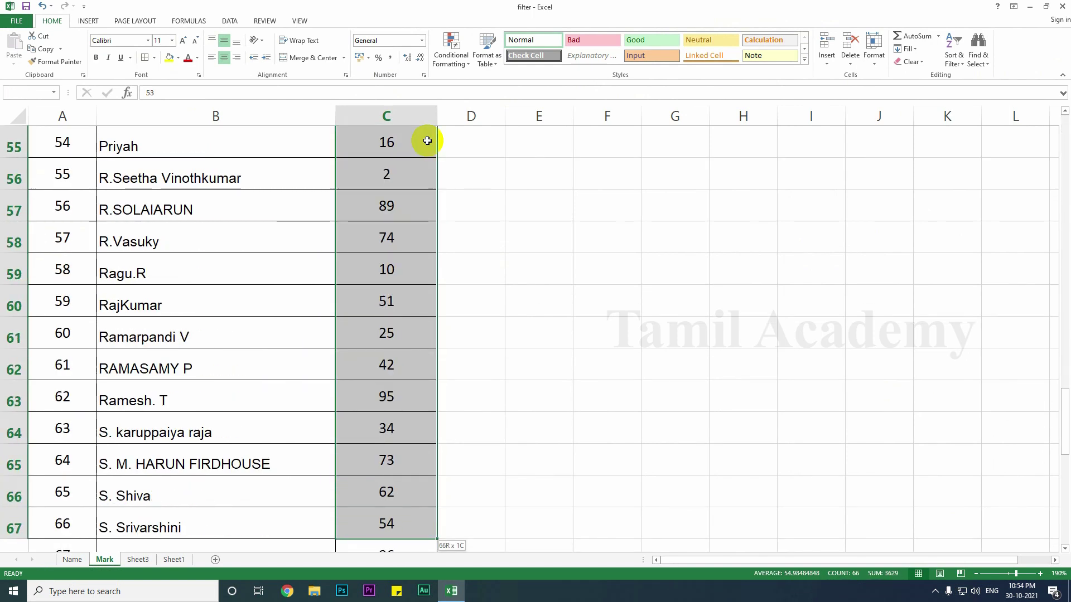
key("shift+Up")
key("shift+Up")
key("shift+Up")
key("shift+Up")
key("shift+Up")
key("shift+Up")
key("shift+Up")
key("shift+Up")
key("shift+Up")
key("shift+Up")
key("shift+Up")
key("shift+Up")
key("shift+Up")
key("shift+Up")
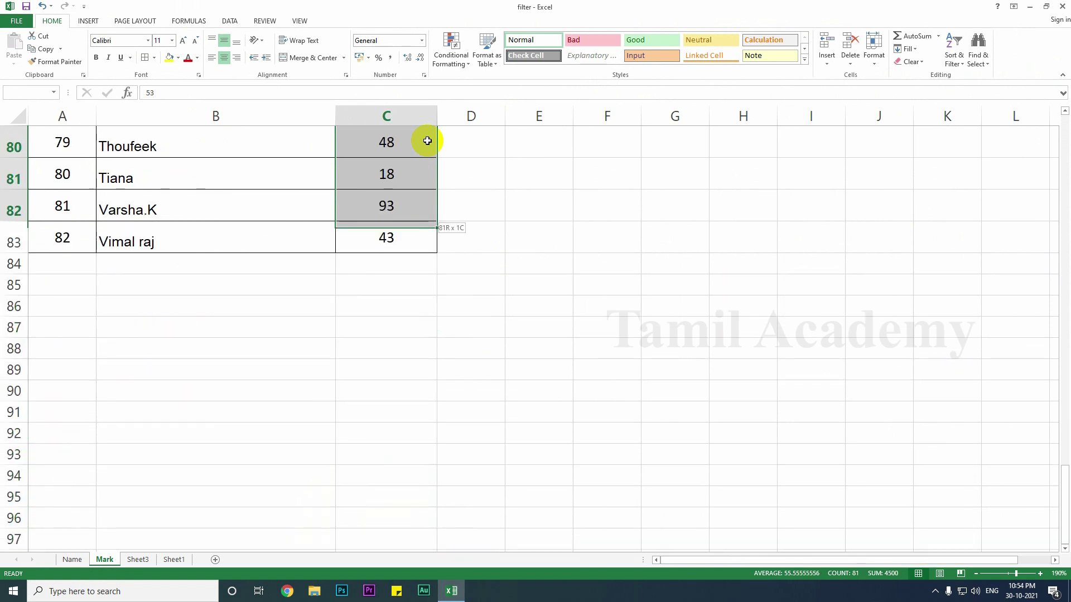
key("shift+Down")
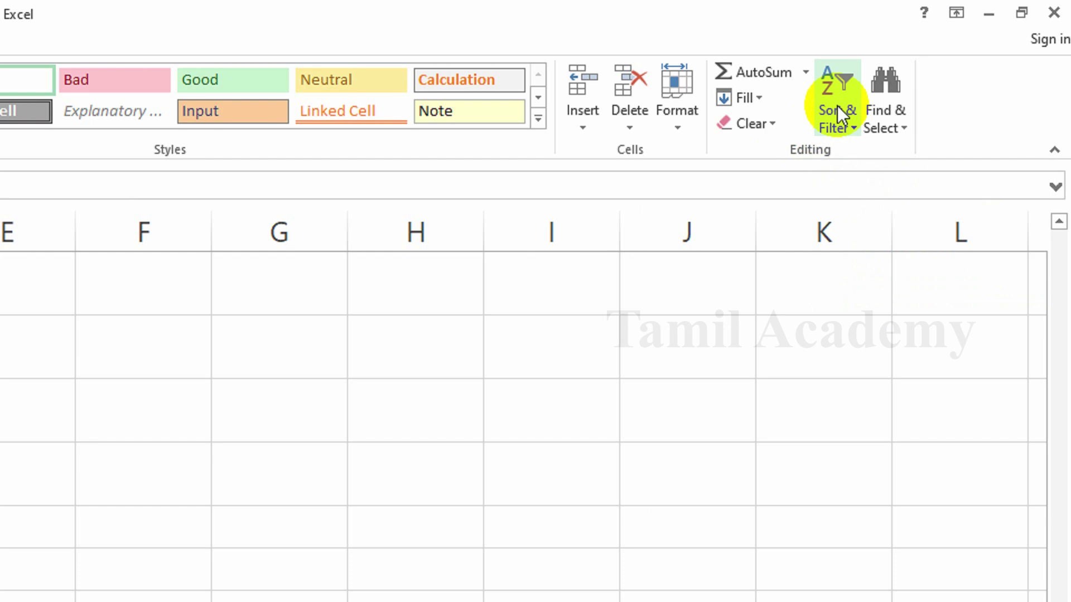
left_click(837, 105)
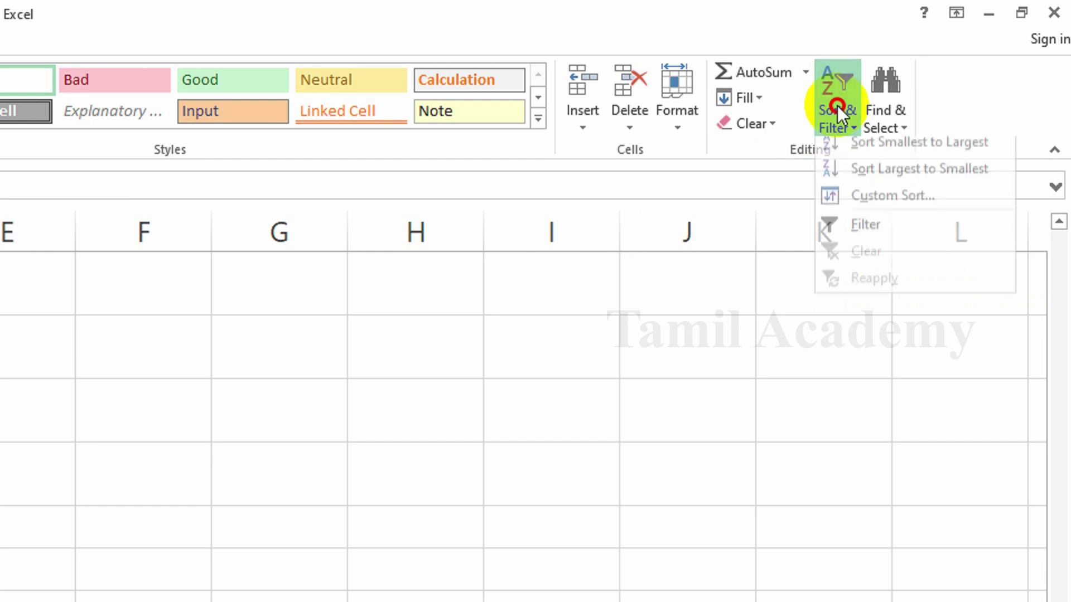
left_click(861, 212)
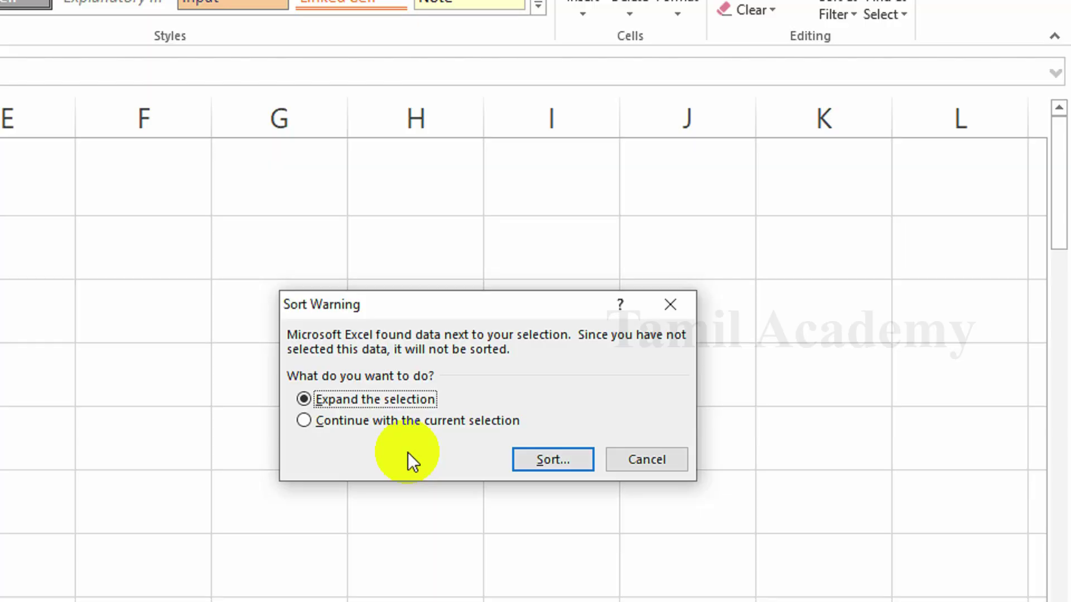
key("Escape")
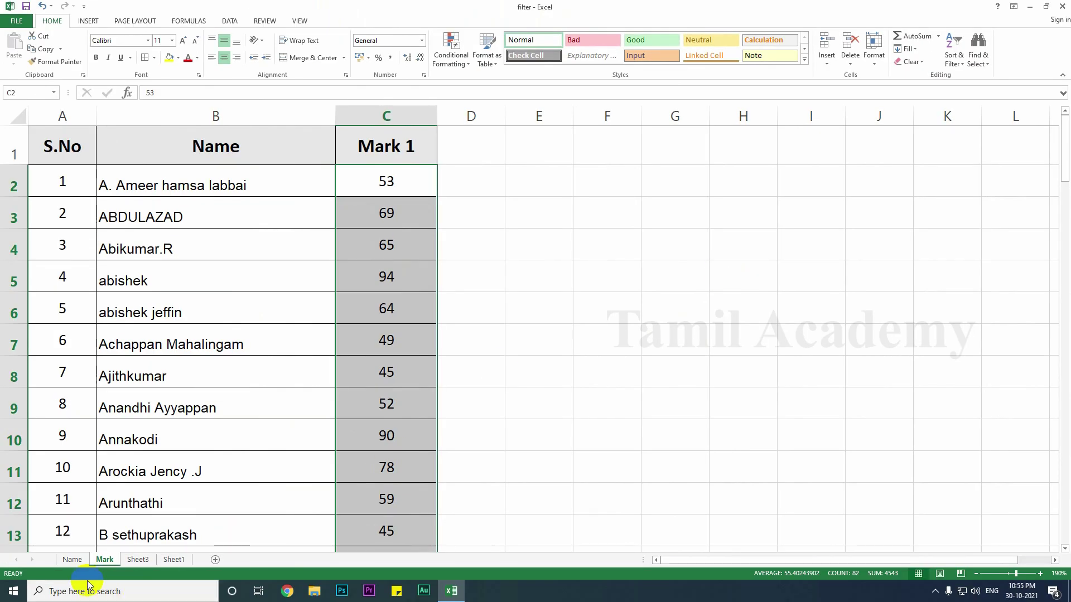
left_click(76, 560)
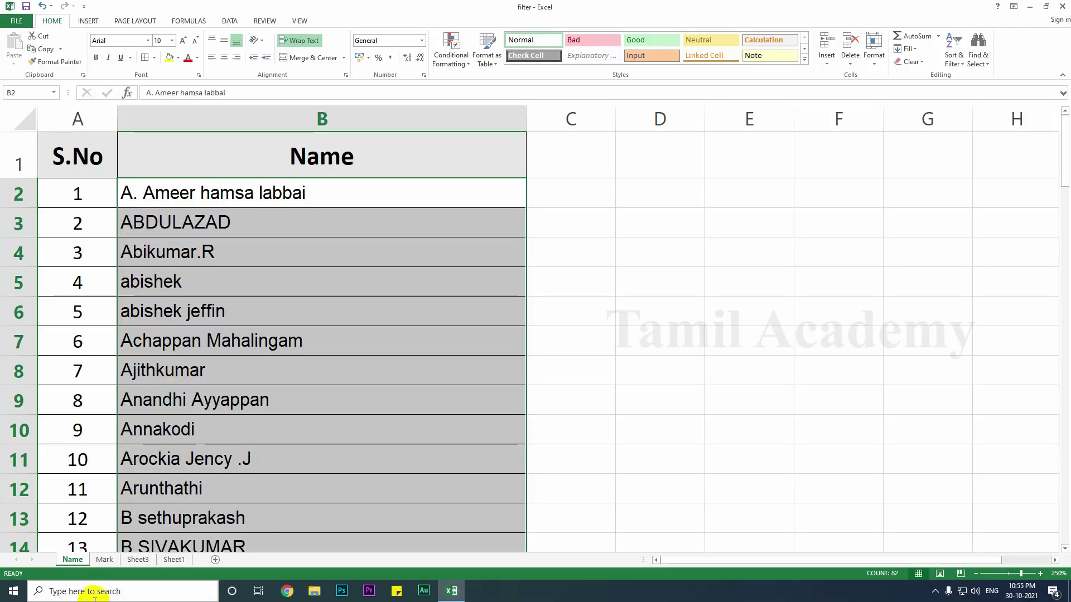
left_click(104, 560)
Step: Apply a custom sort with the selection expanded, ordering rows by Mark 1 on Values from Largest to Smallest
left_click(953, 51)
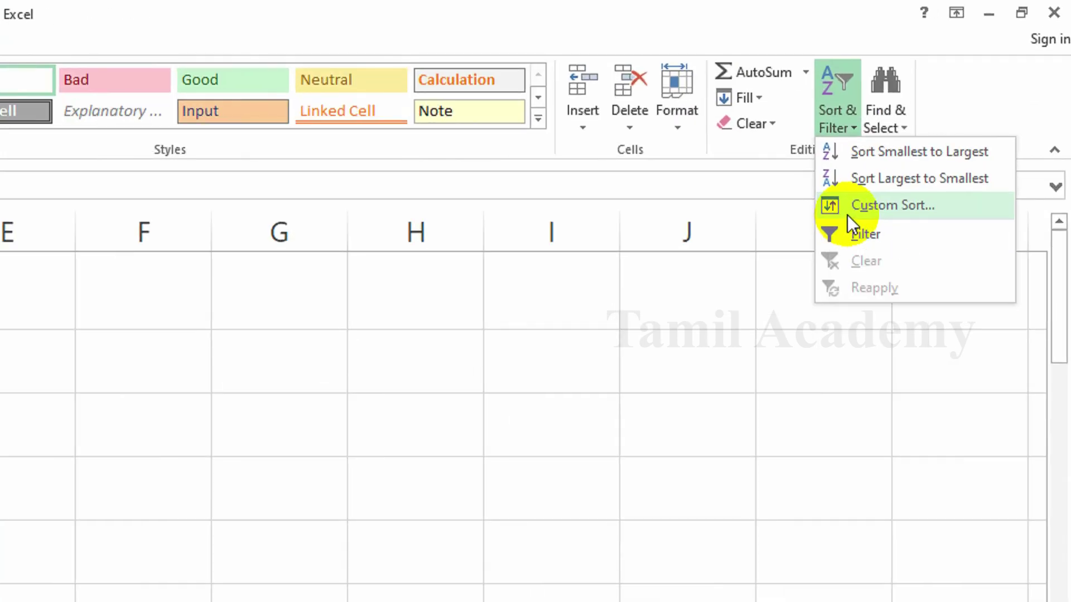
left_click(959, 106)
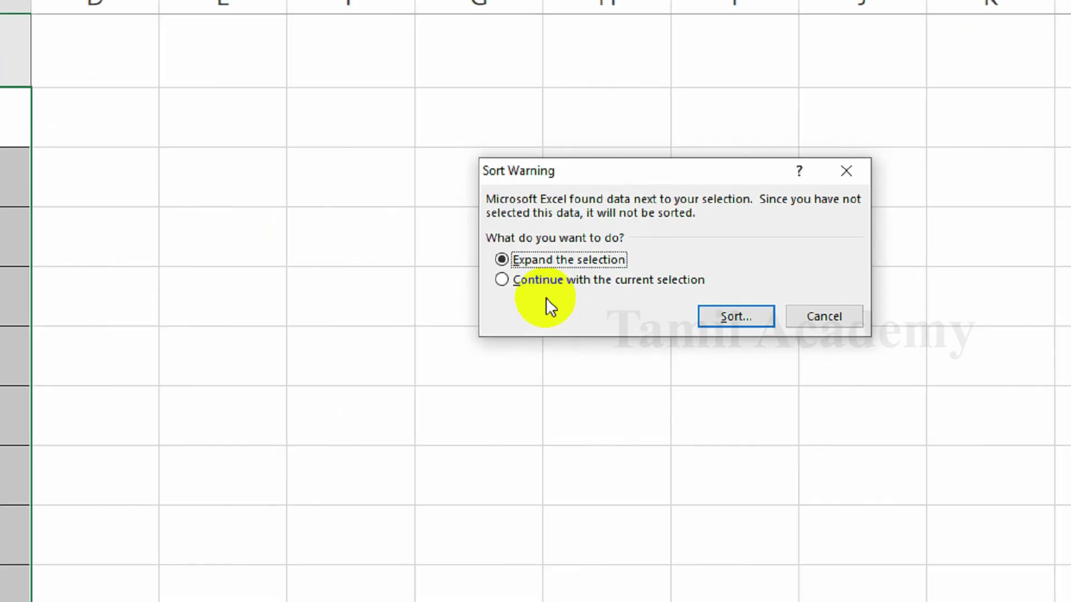
left_click(822, 287)
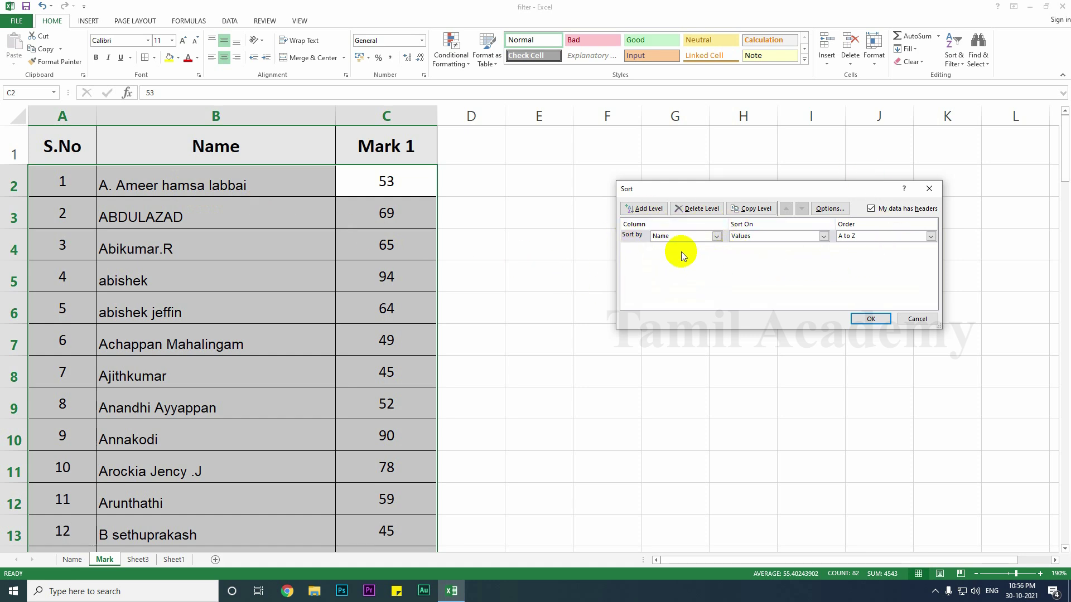
left_click(716, 237)
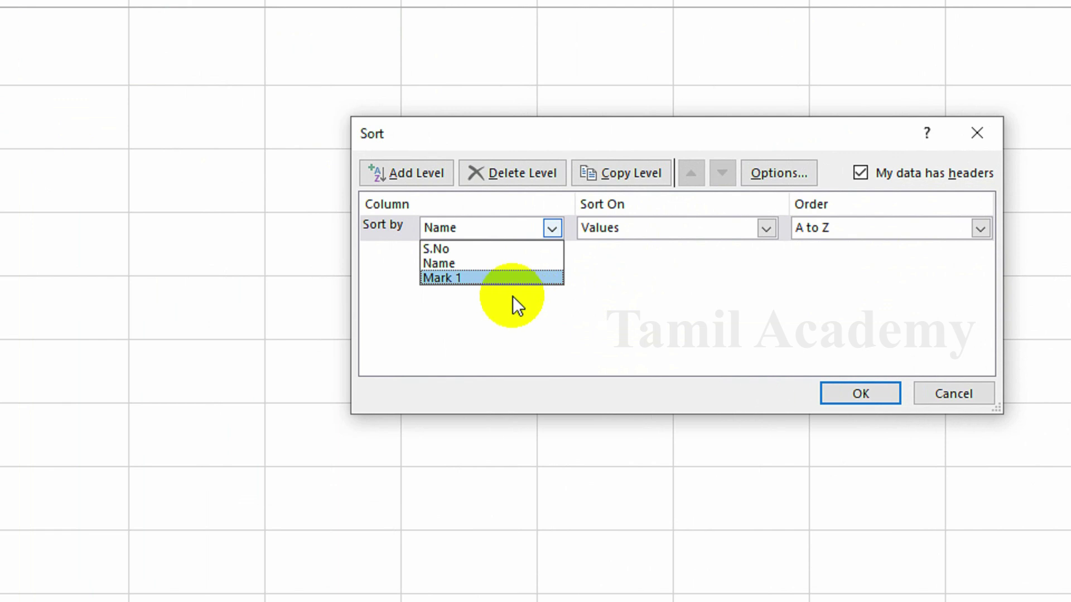
left_click(527, 279)
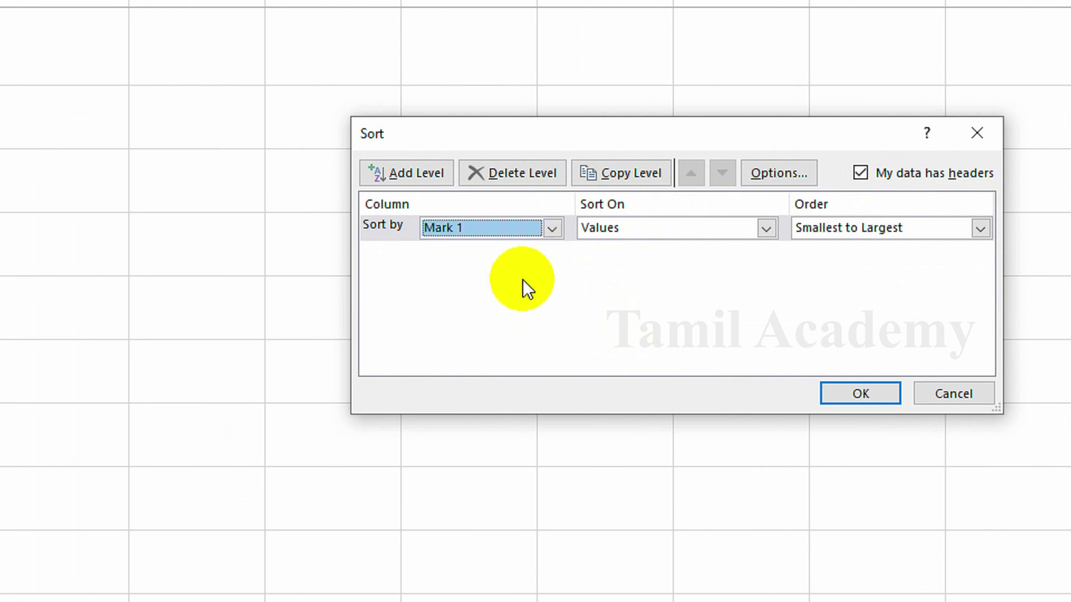
left_click(644, 236)
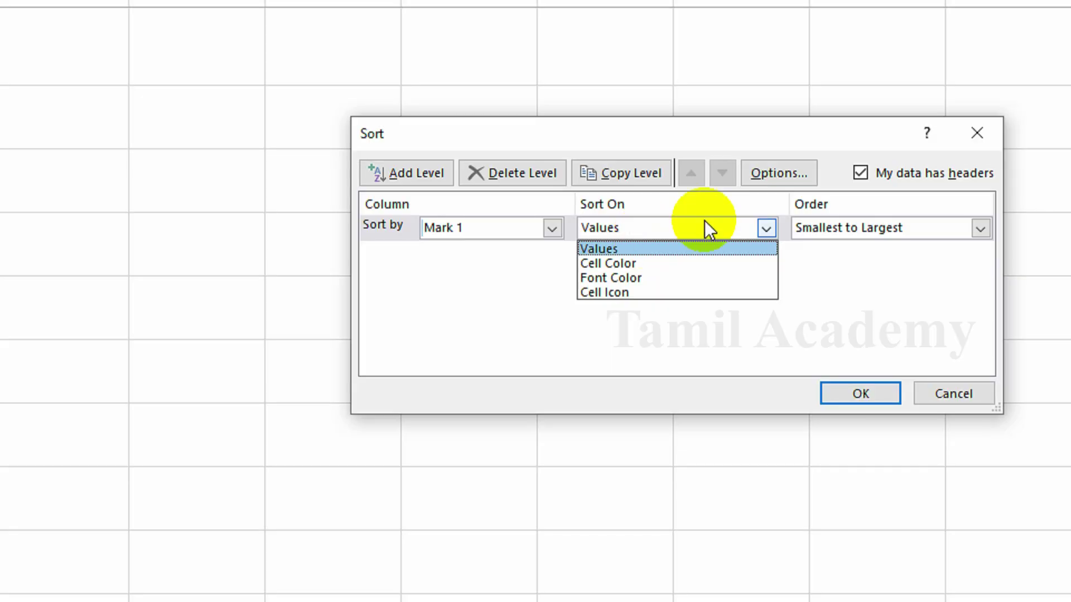
left_click(684, 256)
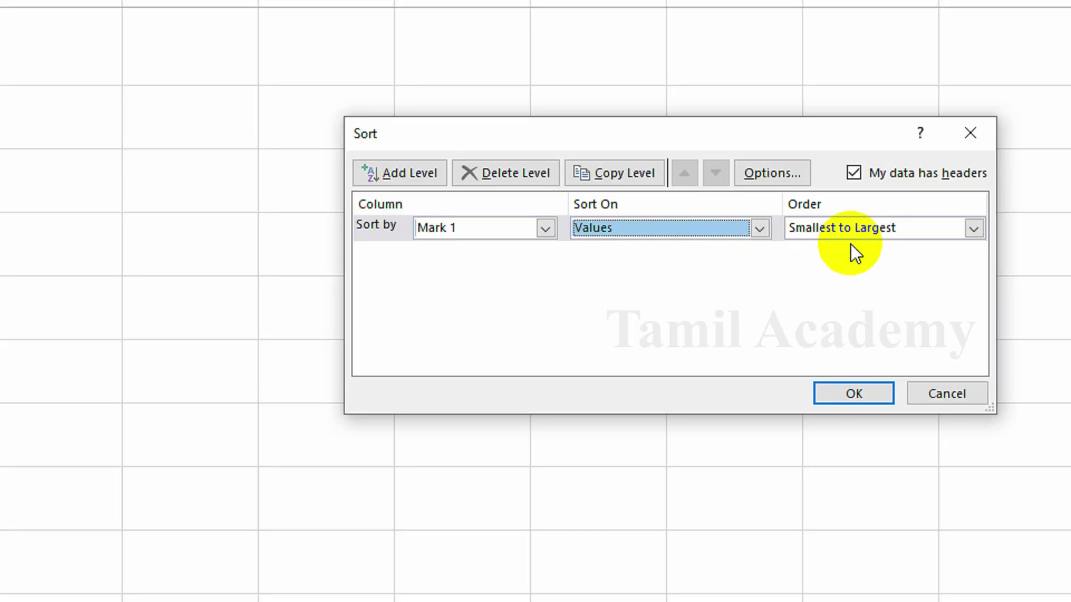
left_click(859, 232)
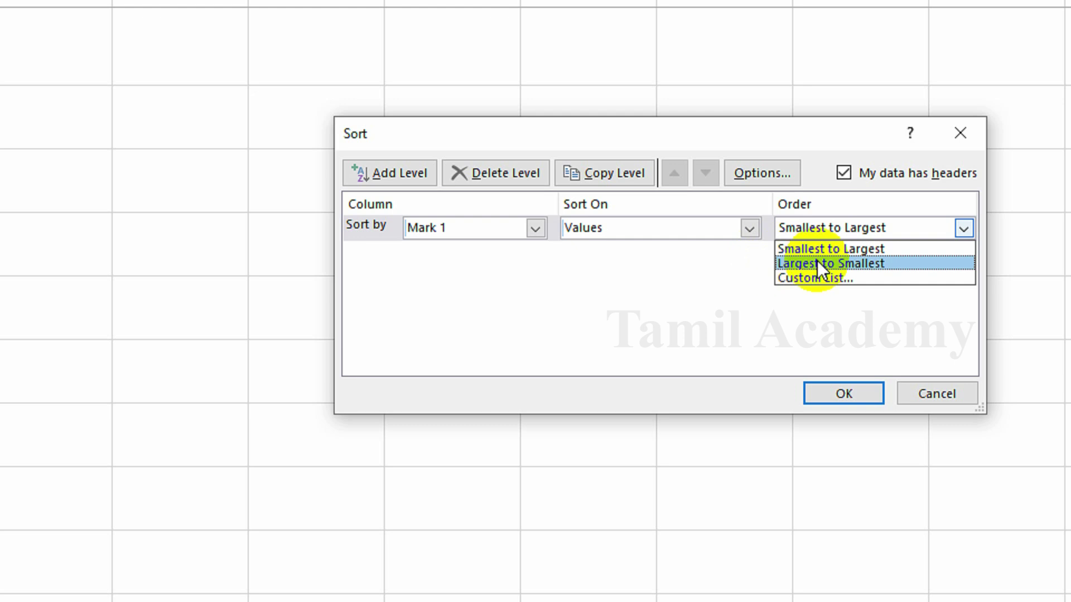
left_click(839, 266)
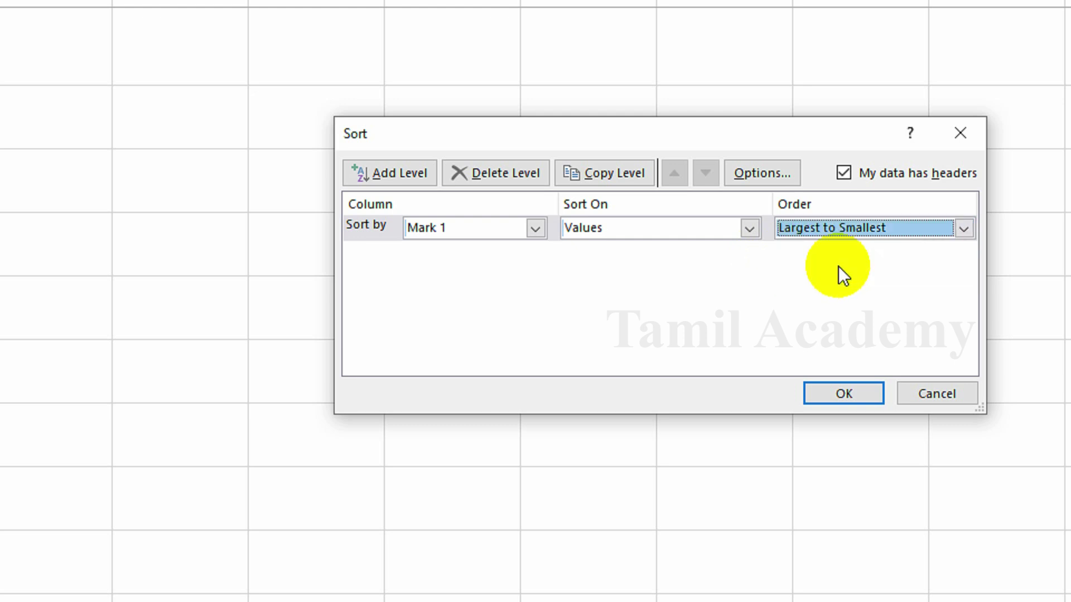
left_click(844, 393)
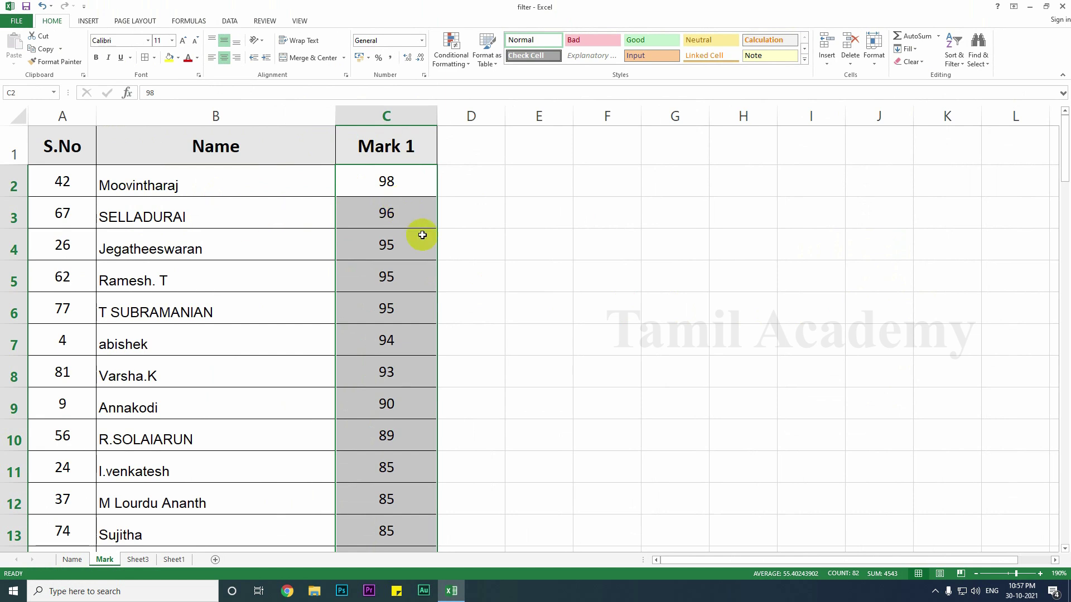
scroll(406, 245, "down", 10)
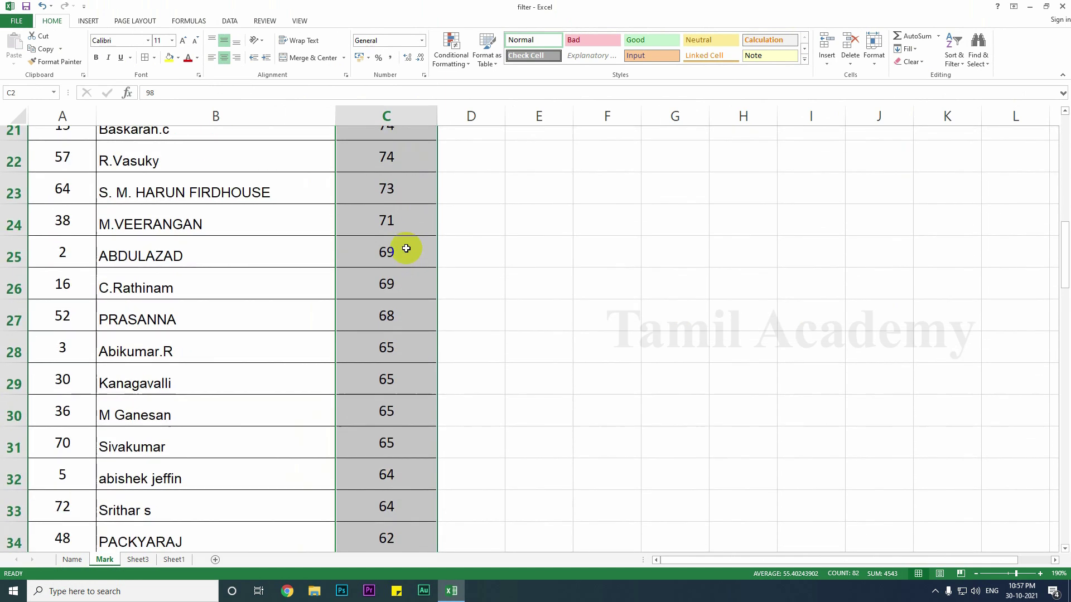
scroll(406, 248, "up", 10)
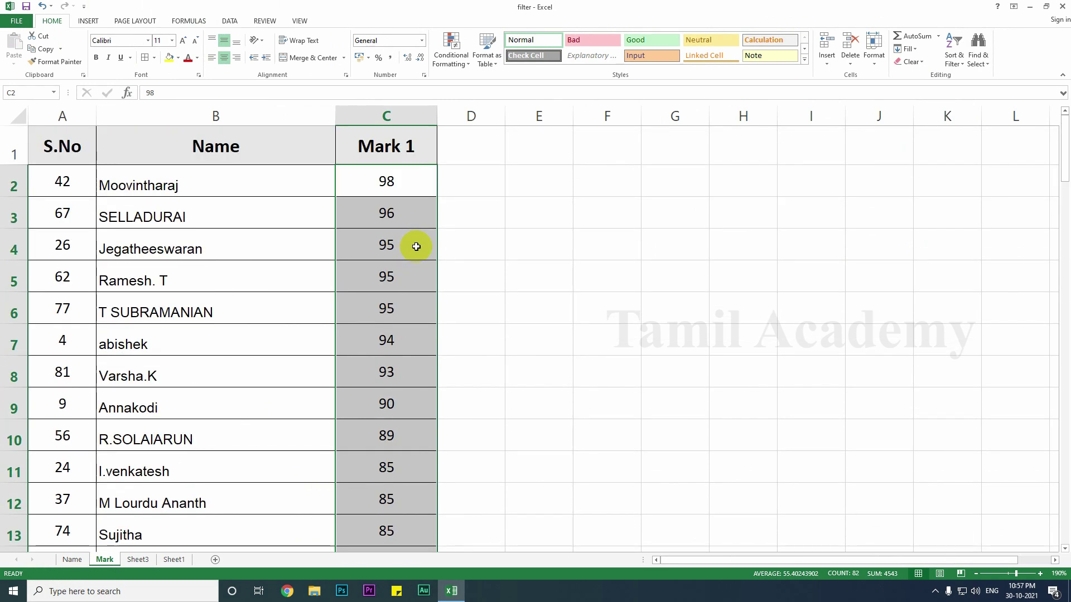
Step: Delete all the serial numbers below the S.No header in column A
left_click(88, 189)
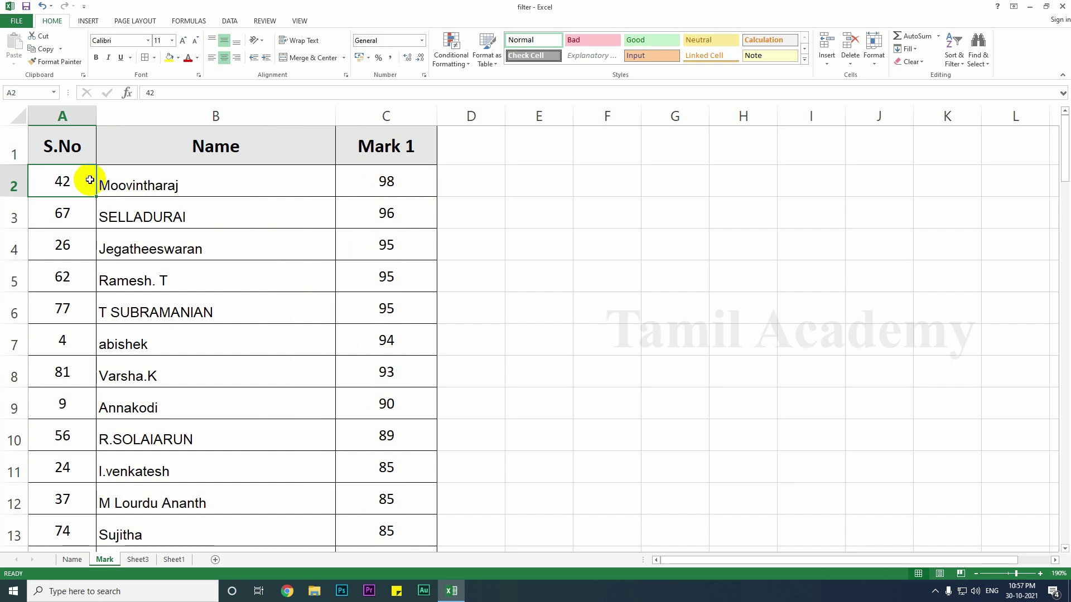
key("ctrl+shift+Down")
key("Delete")
scroll(88, 179, "up", 20)
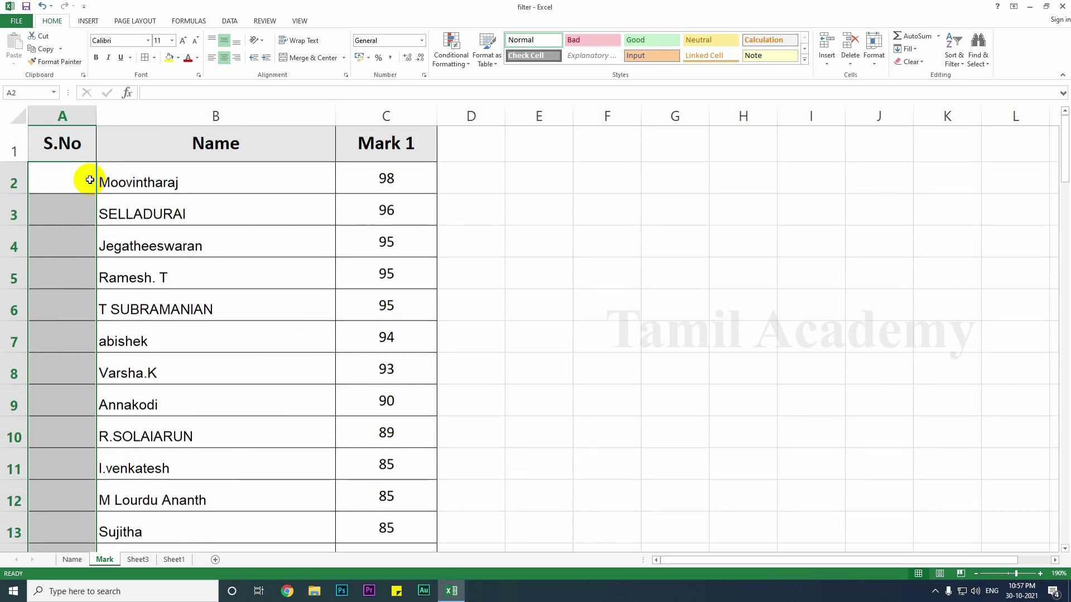
Step: Enter the serial numbers 1 in cell A2 and 2 in cell A3
left_click(68, 176)
type("1")
key("Return")
type("32")
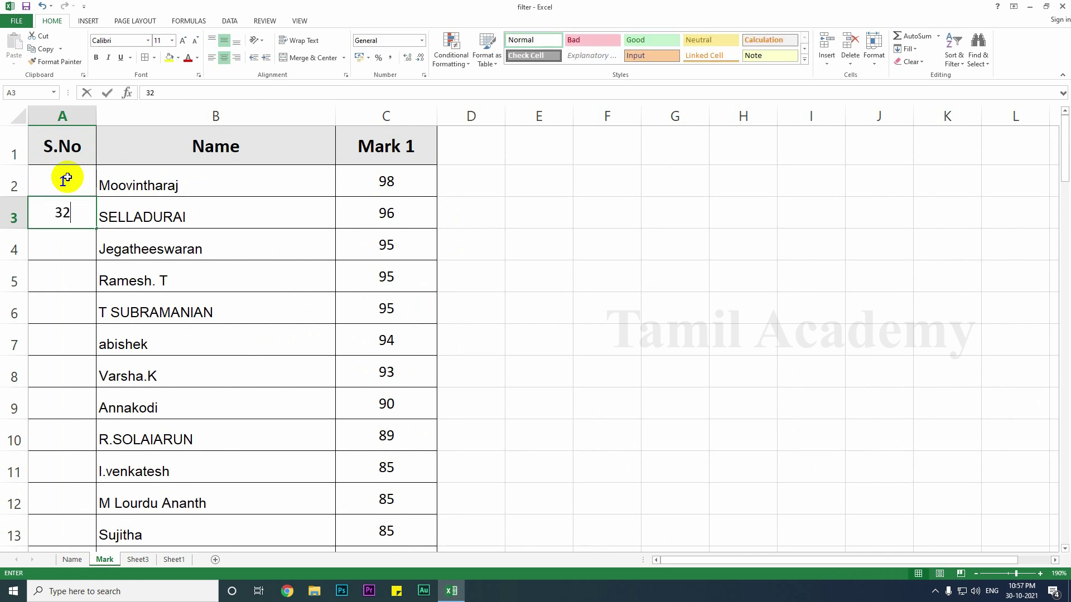
key("Return")
key("Up")
type("2")
key("Return")
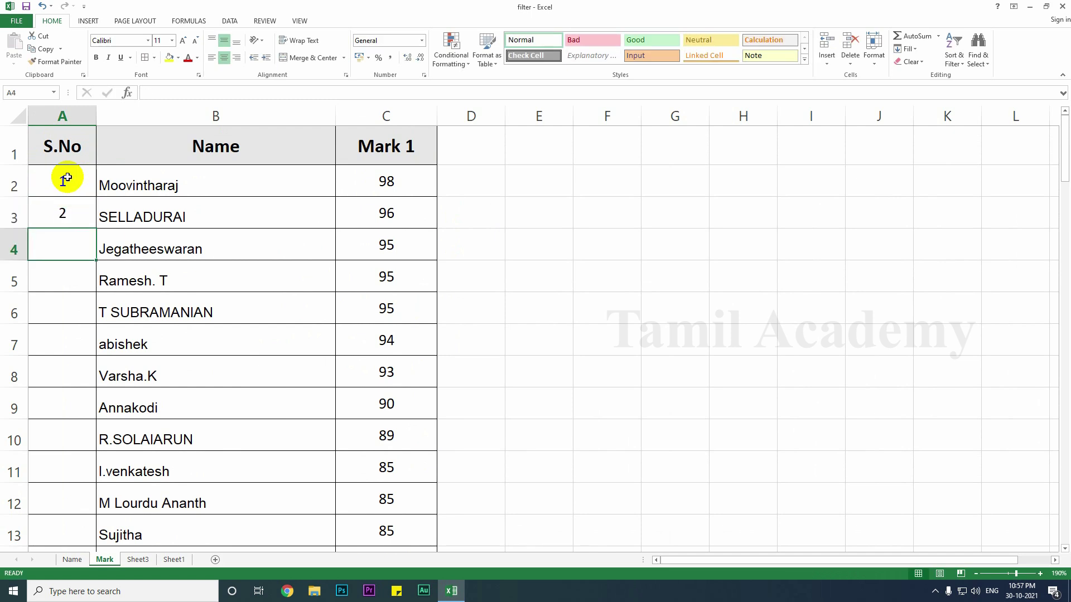
Step: Continue the 1, 2 number series from A2:A3 down the S.No column to row 83
left_click_drag(67, 178, 78, 206)
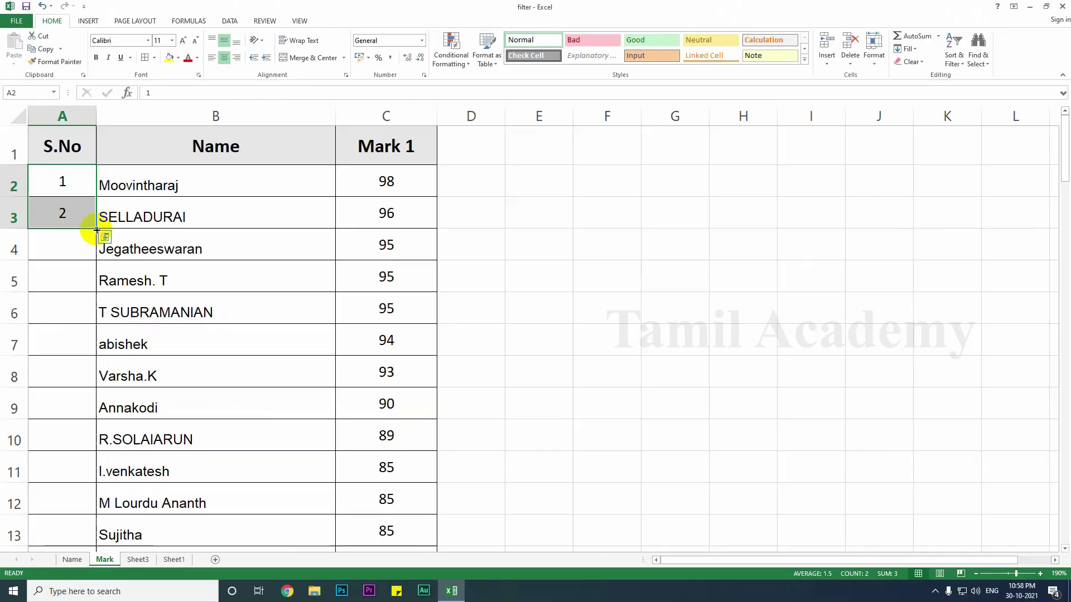
left_click_drag(191, 240, 82, 504)
scroll(85, 496, "up", 20)
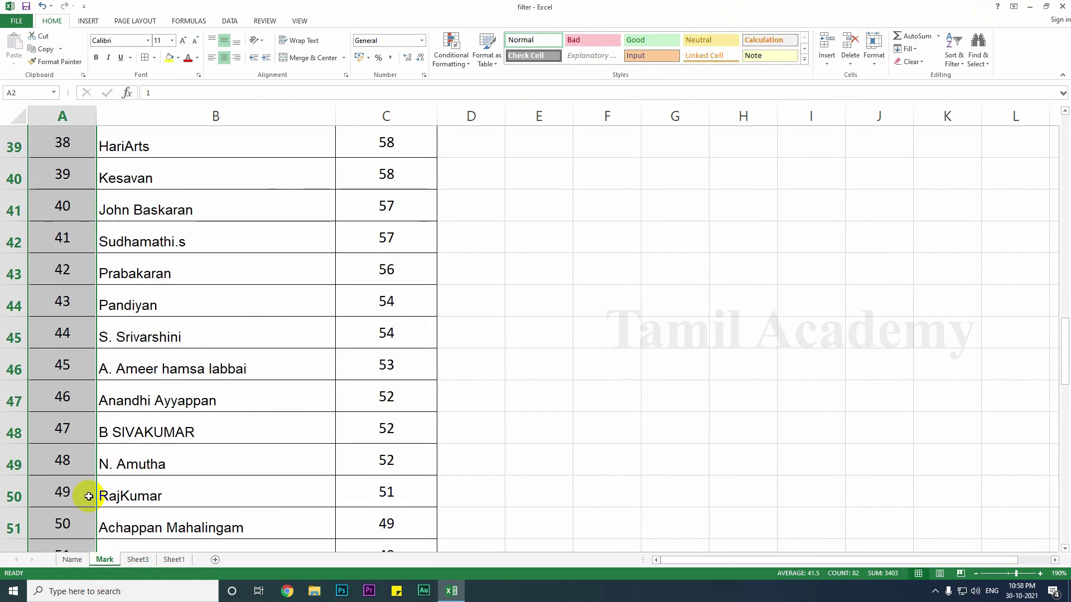
Step: Turn on filtering for the header row of the table with S.No, Name, Department and City on Sheet3
scroll(85, 492, "up", 2)
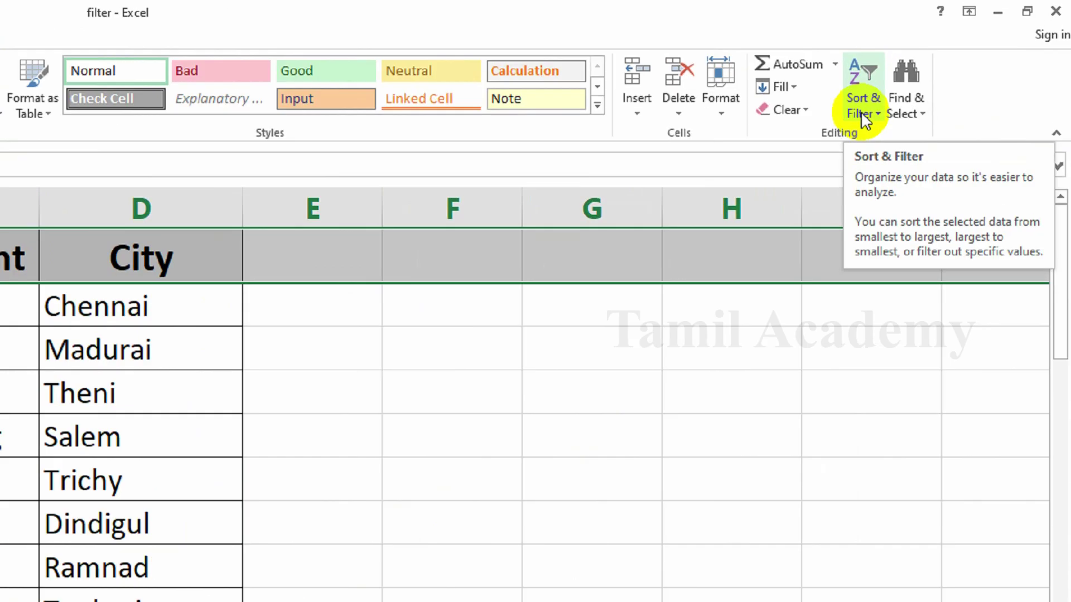
left_click(953, 61)
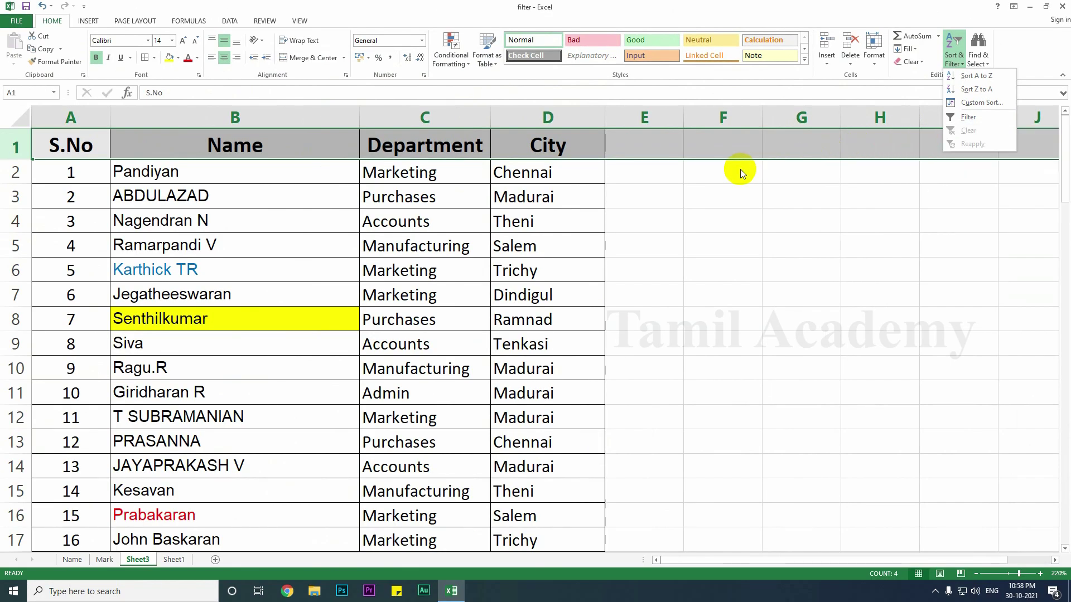
left_click(406, 338)
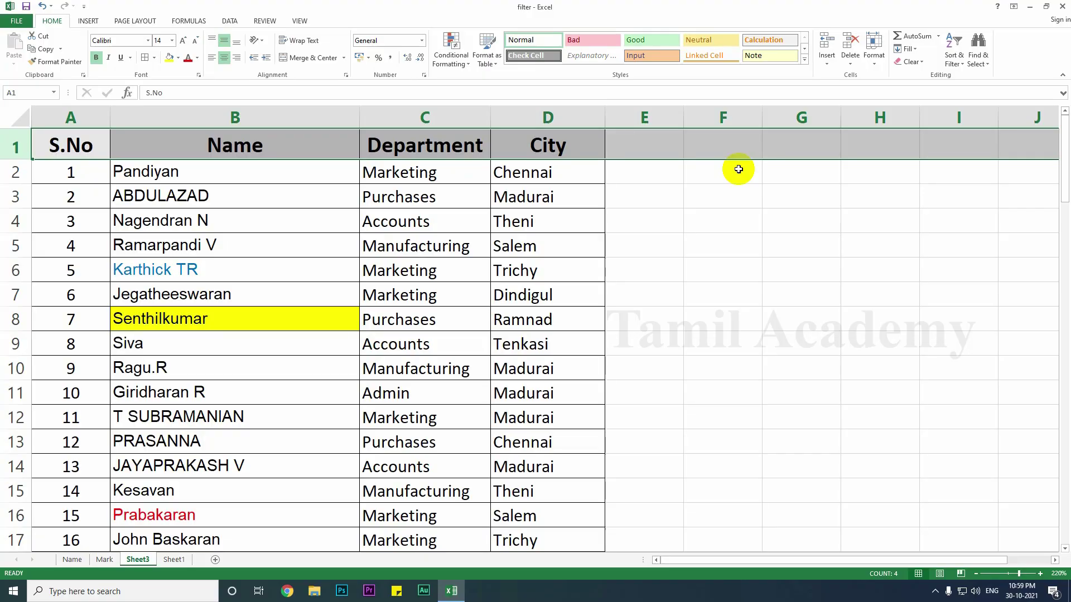
left_click(579, 156)
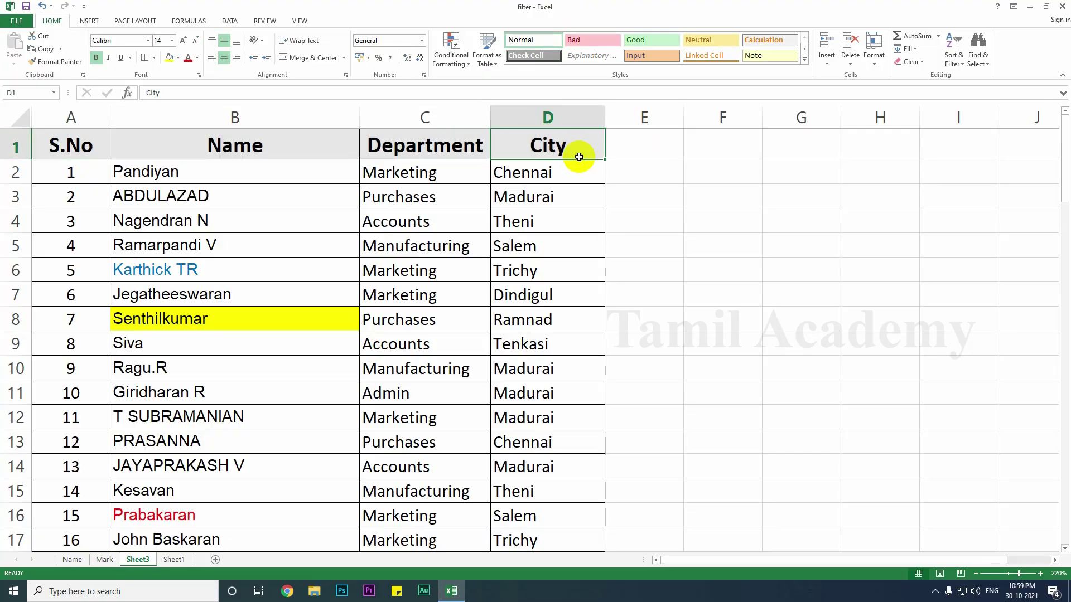
left_click(953, 49)
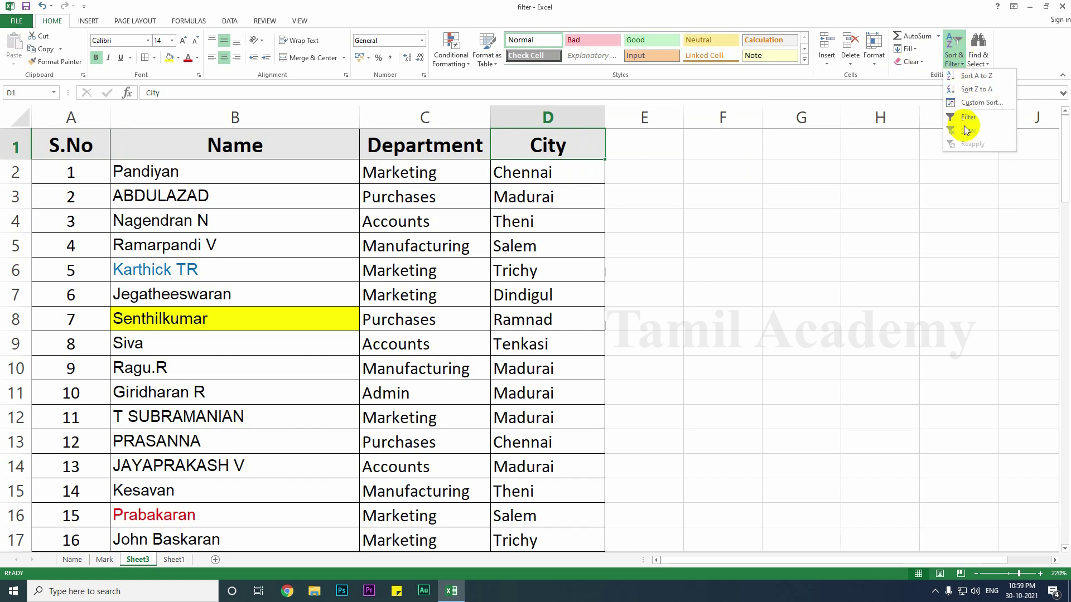
left_click(966, 124)
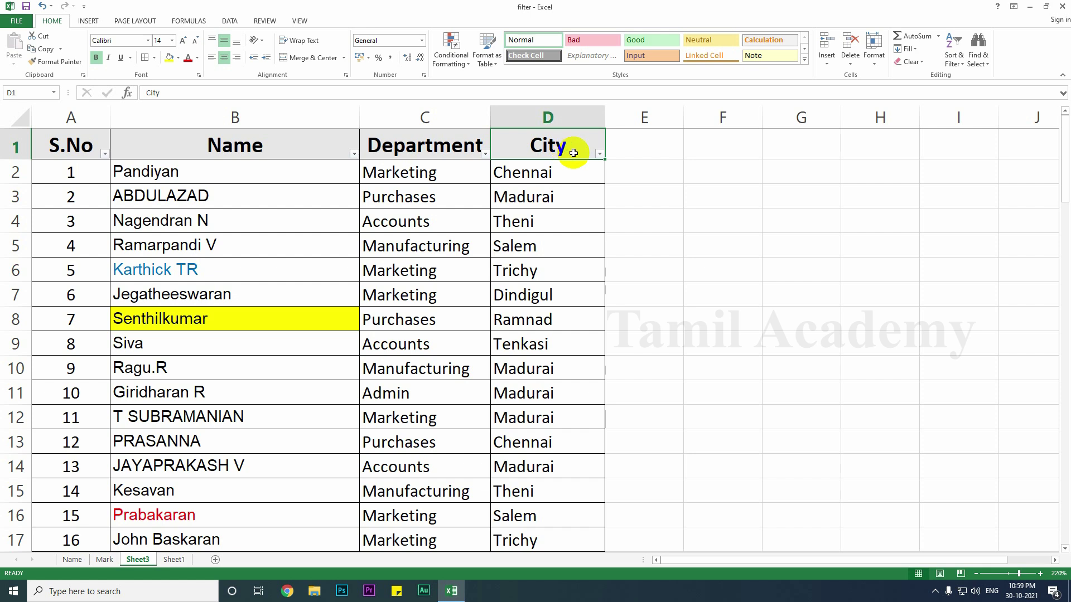
Step: Filter the City column to show only Madurai and look through the matching rows
left_click(599, 154)
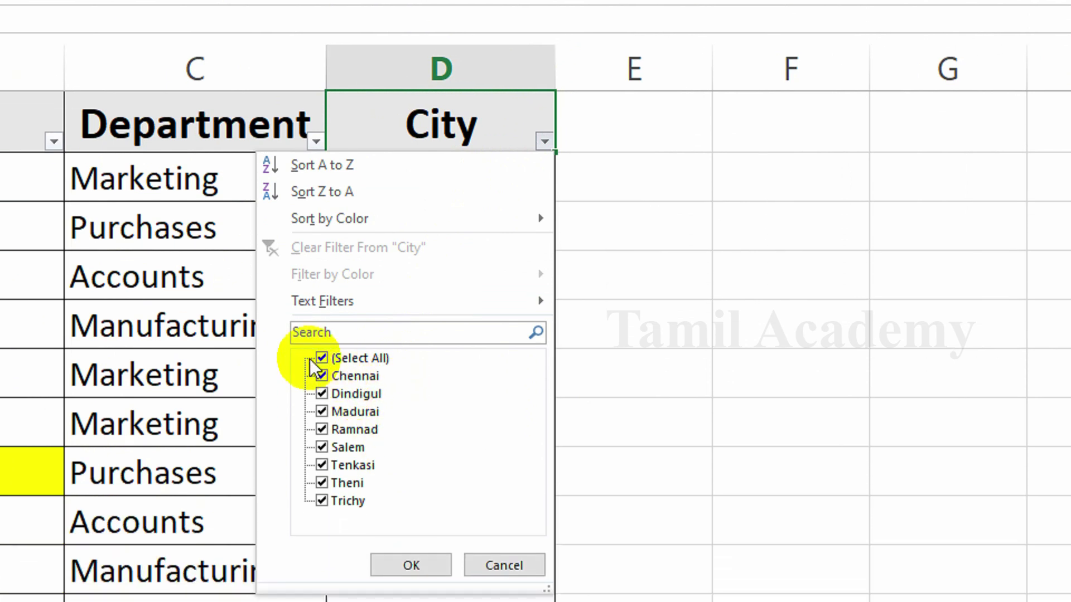
left_click(326, 362)
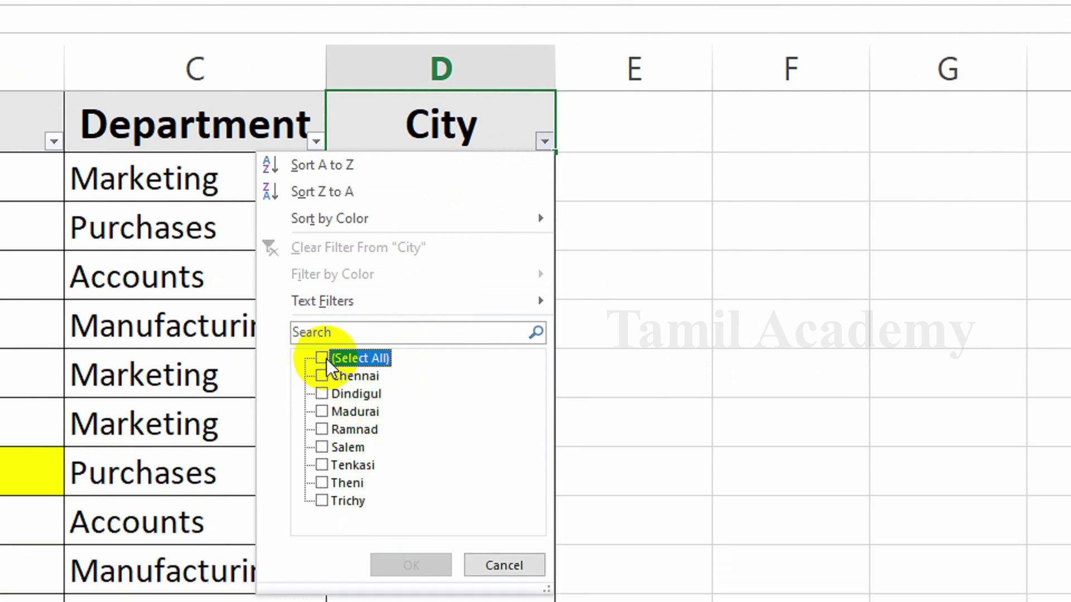
left_click(321, 411)
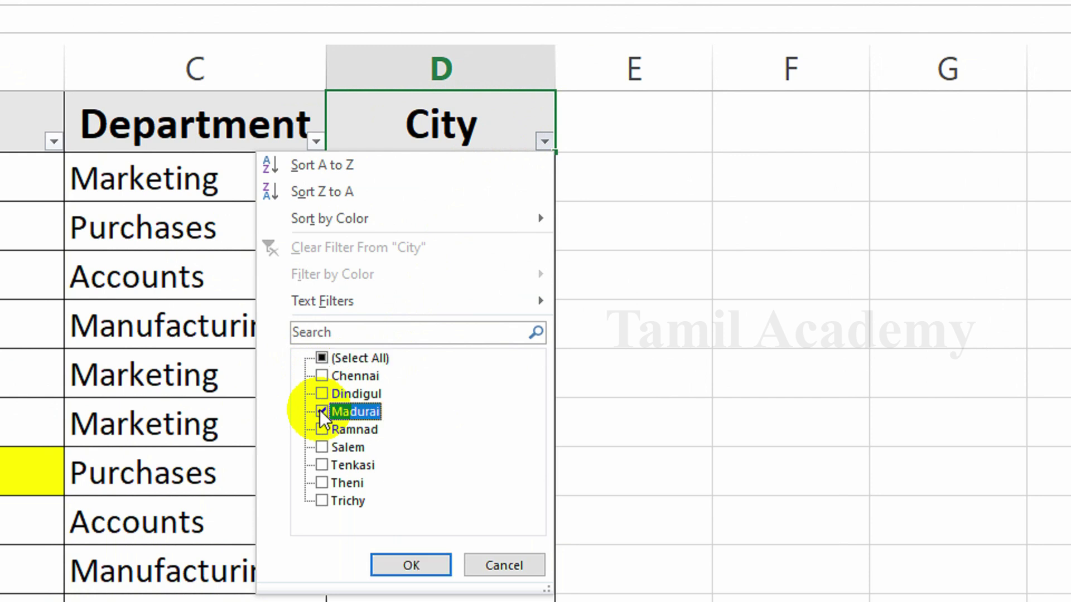
left_click(381, 457)
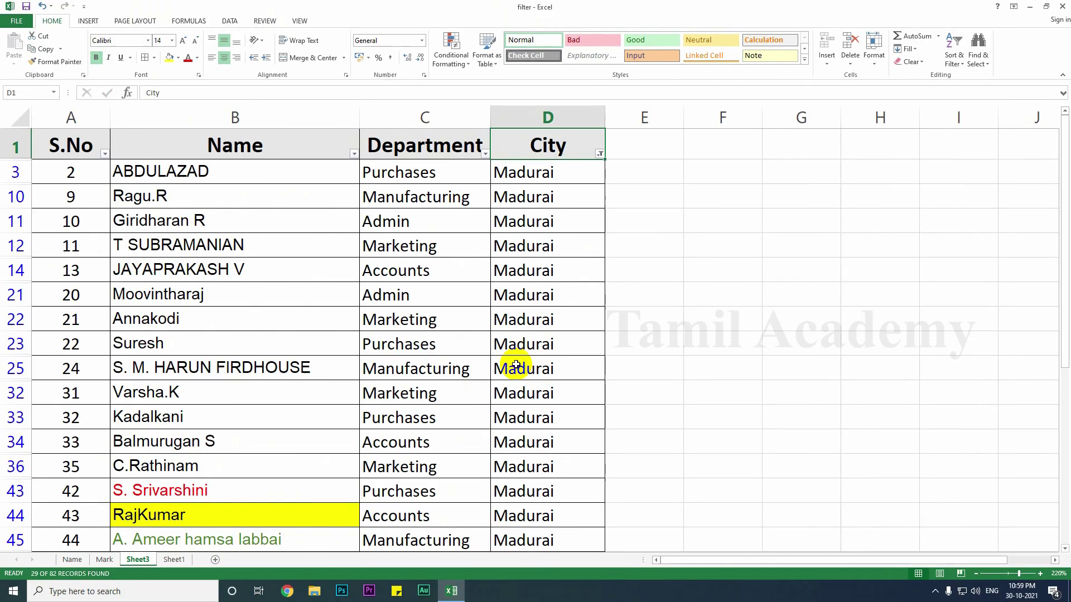
scroll(502, 239, "down", 1)
scroll(489, 235, "down", 5)
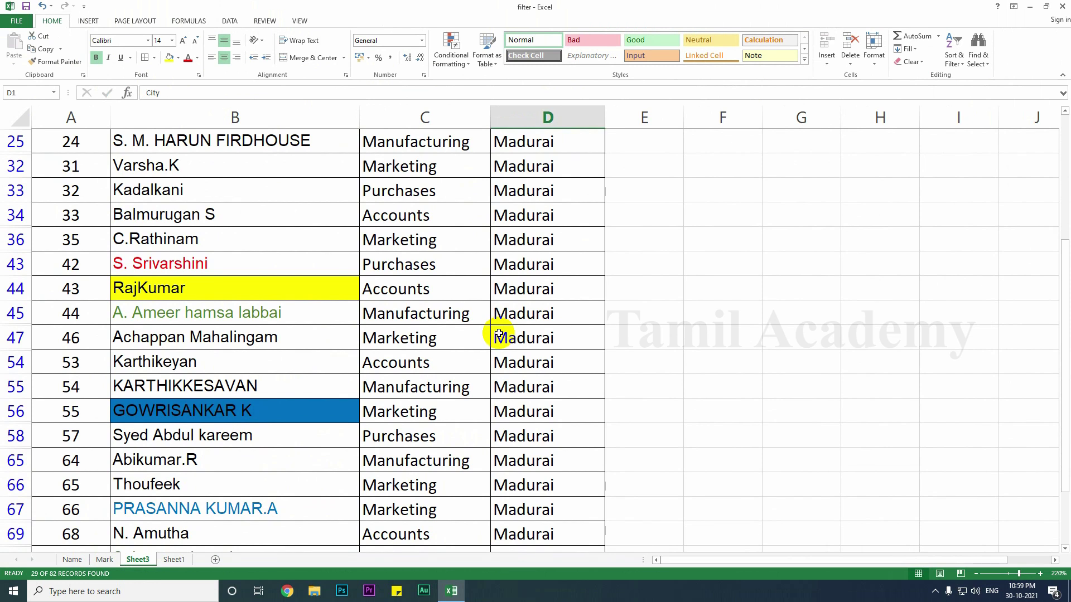
scroll(498, 336, "up", 6)
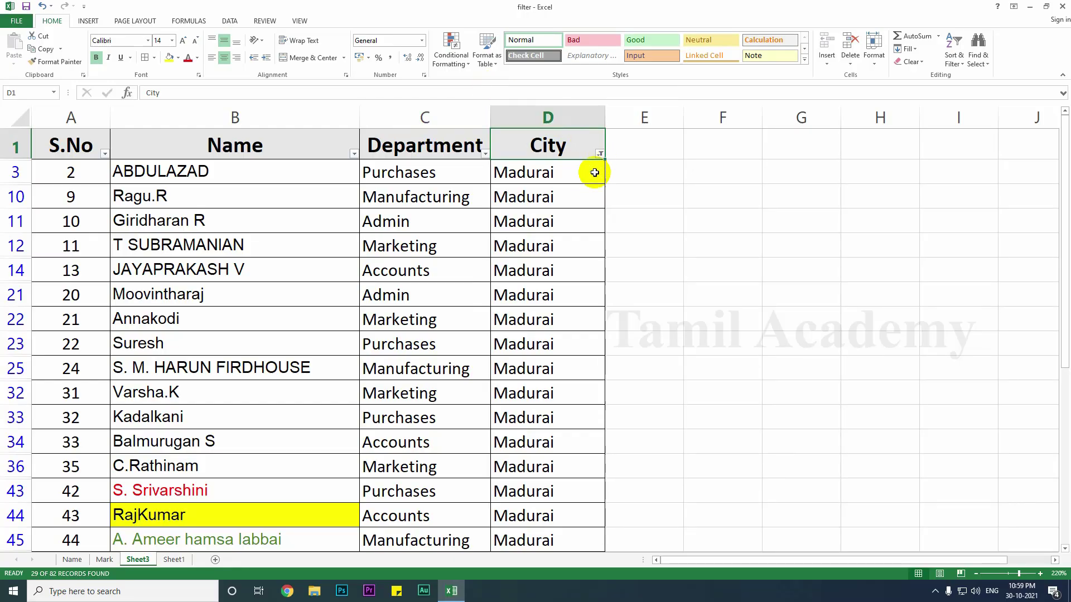
scroll(561, 282, "down", 4)
scroll(557, 312, "up", 4)
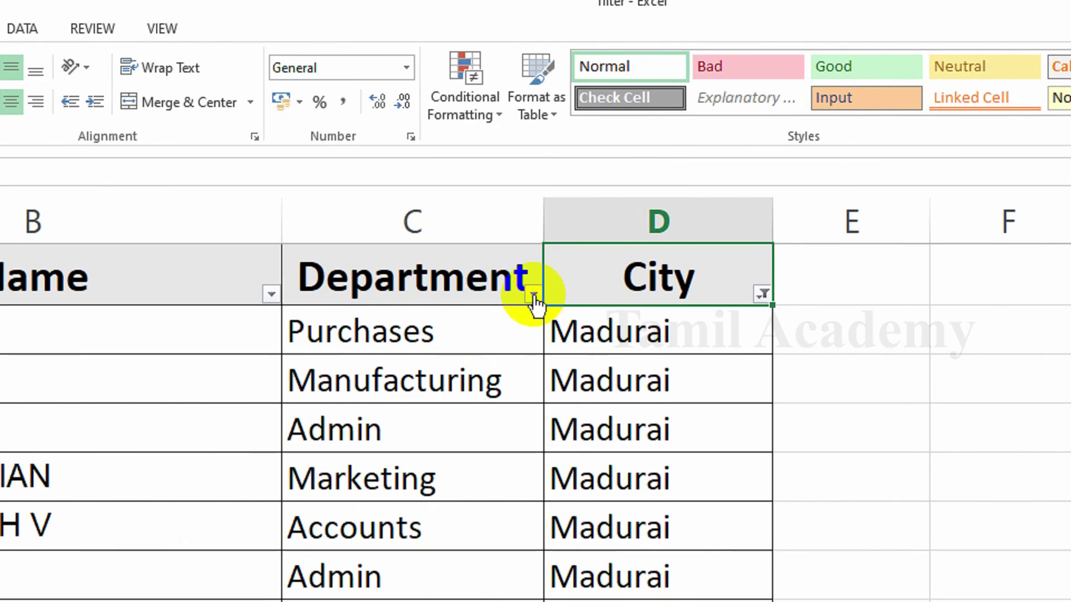
Step: Filter the Department column to show only Marketing, keeping the City filter applied
left_click(534, 296)
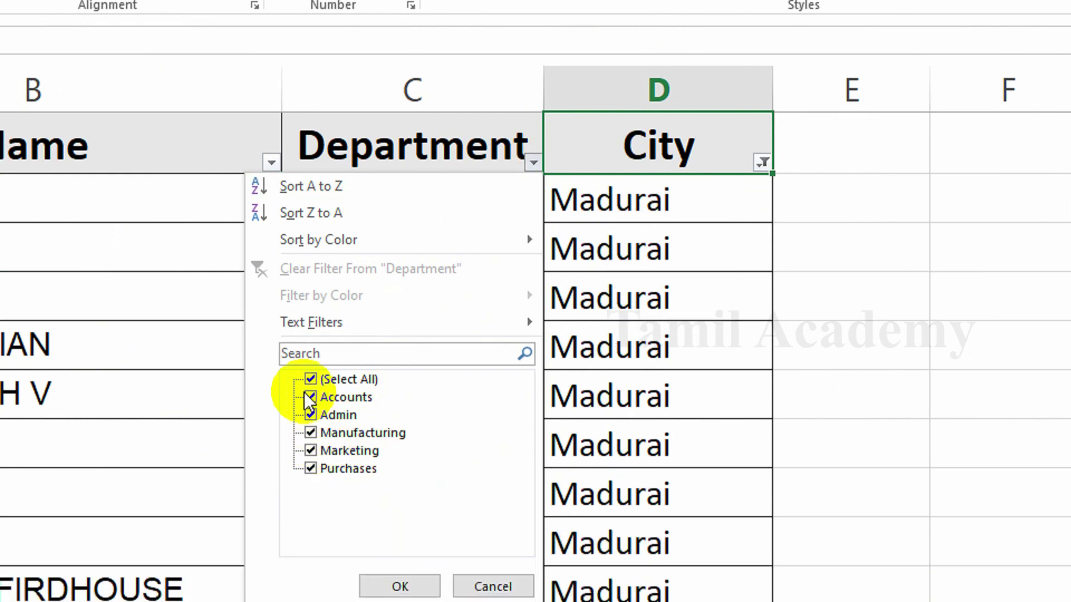
left_click(308, 381)
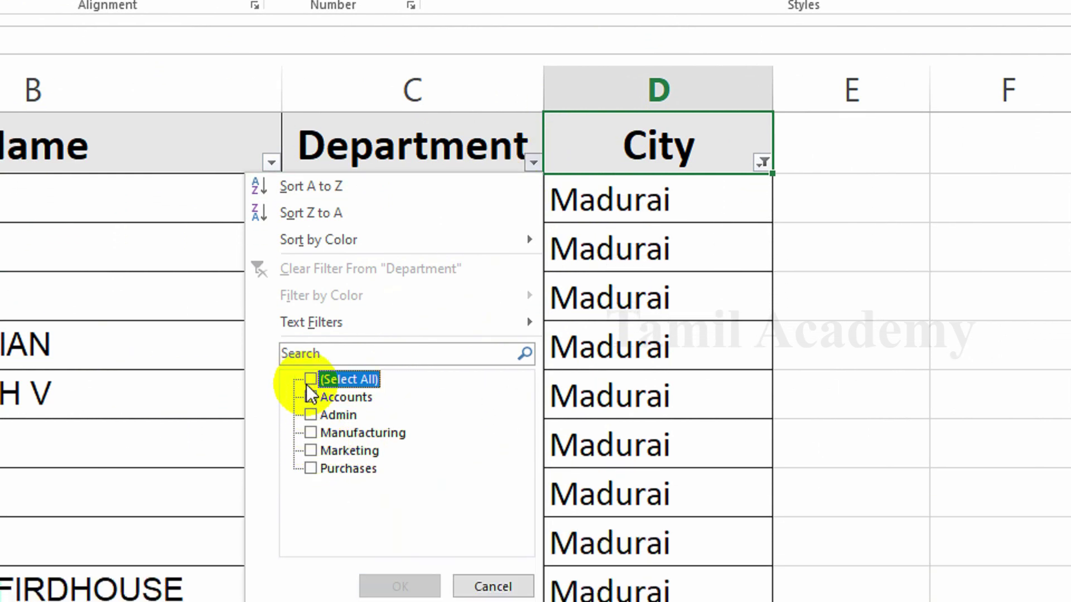
left_click(313, 452)
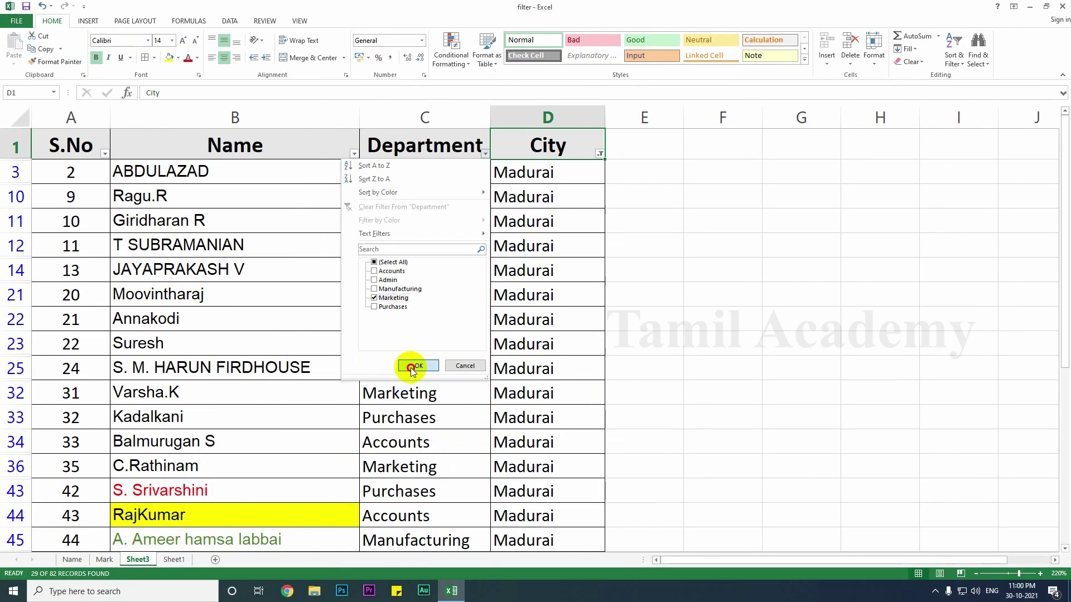
left_click(400, 548)
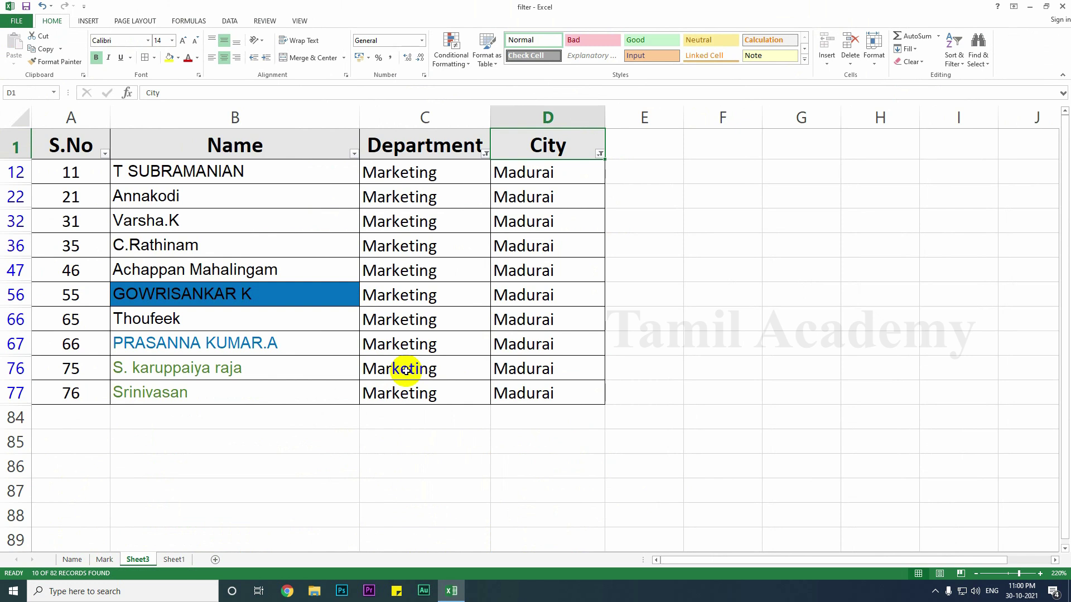
Step: Copy the filtered table with its headers into a new worksheet, then return to Sheet3 and end copy mode
left_click_drag(75, 146, 530, 390)
key("ctrl+c")
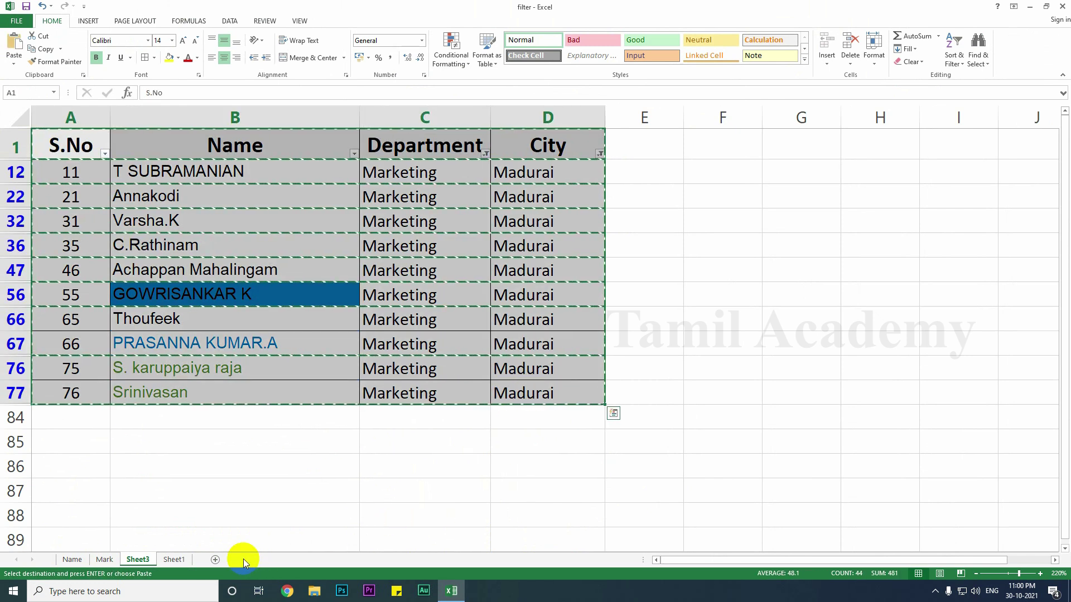
left_click(215, 559)
key("ctrl+v")
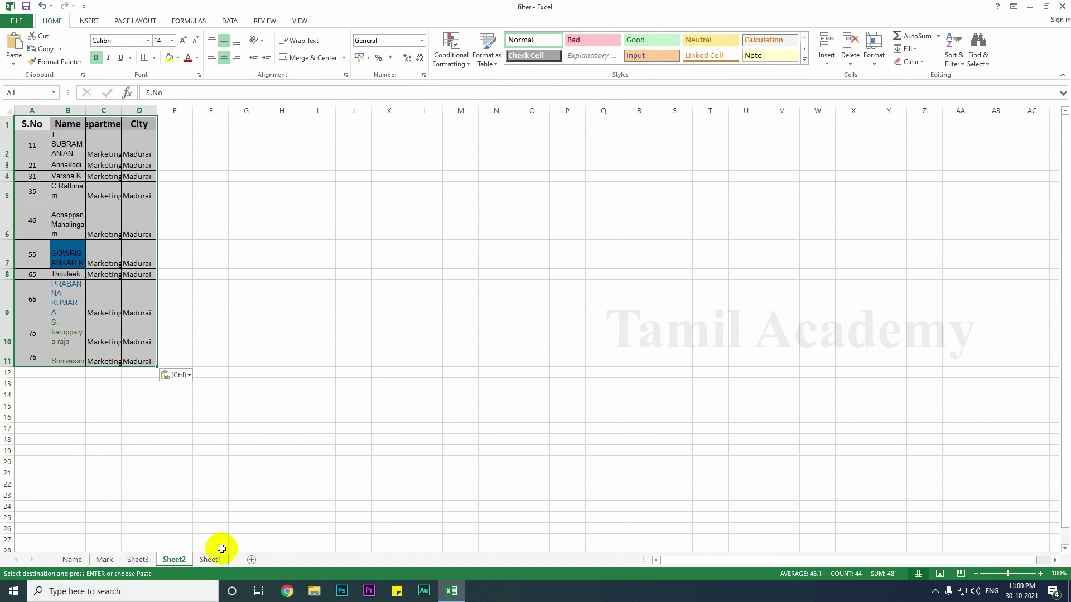
left_click(138, 559)
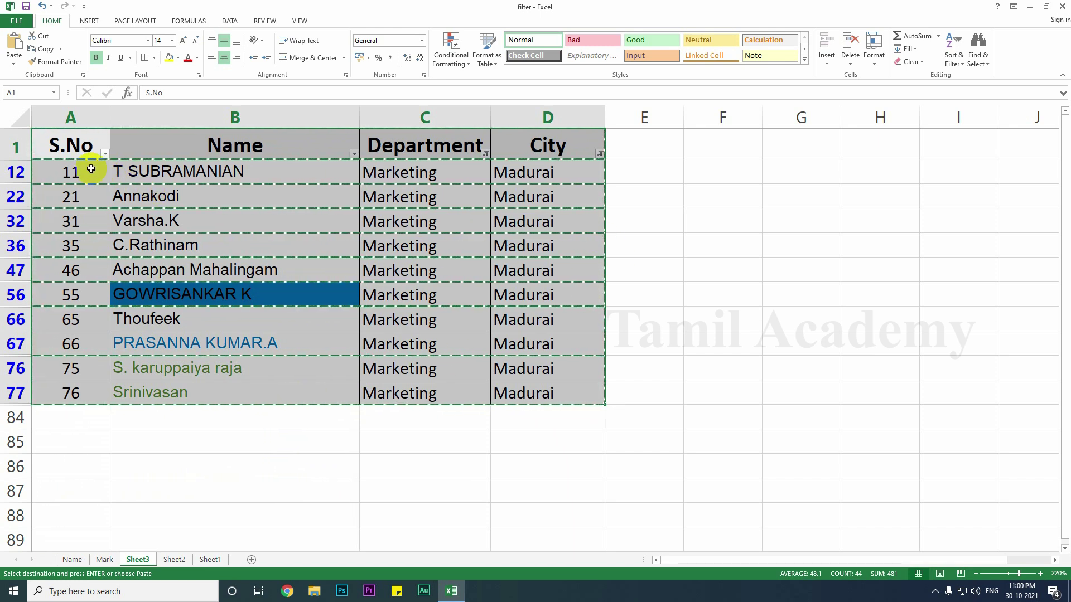
key("Escape")
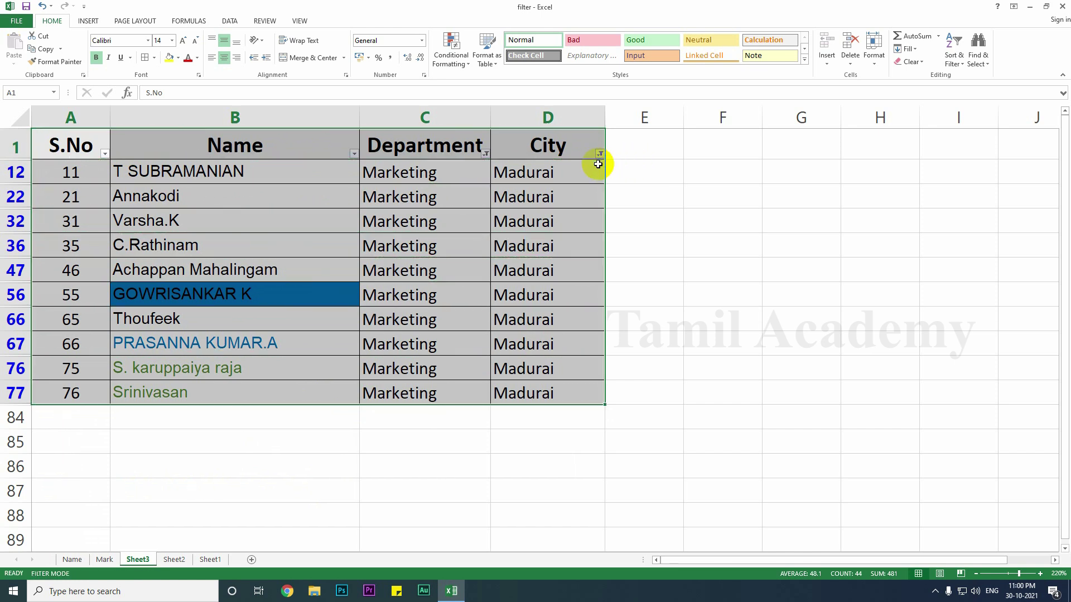
Step: Filter the Name column by the blue cell color
left_click(542, 195)
left_click(313, 196)
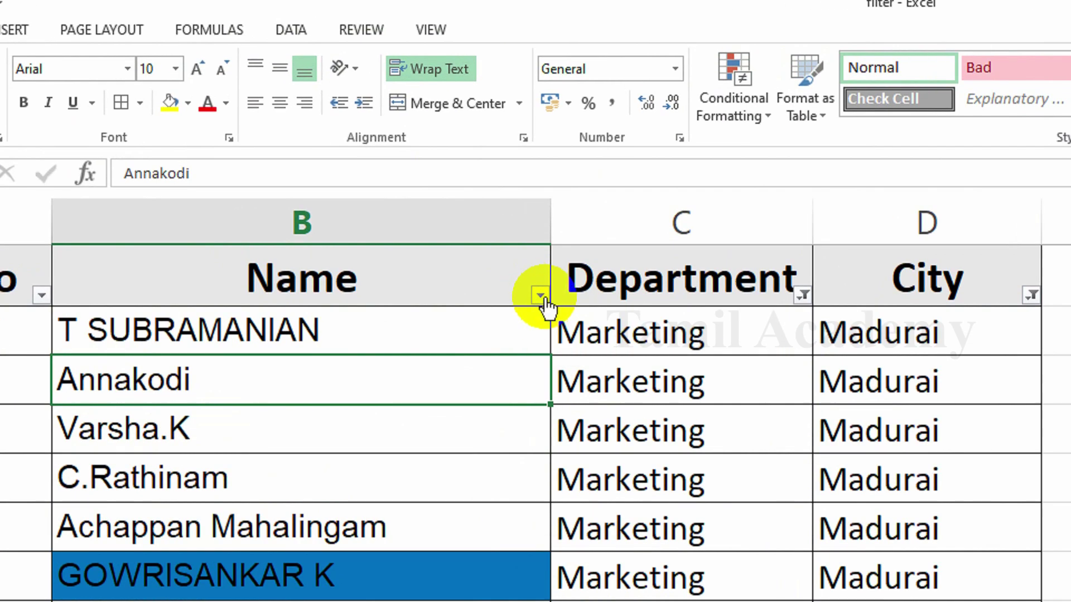
left_click(354, 155)
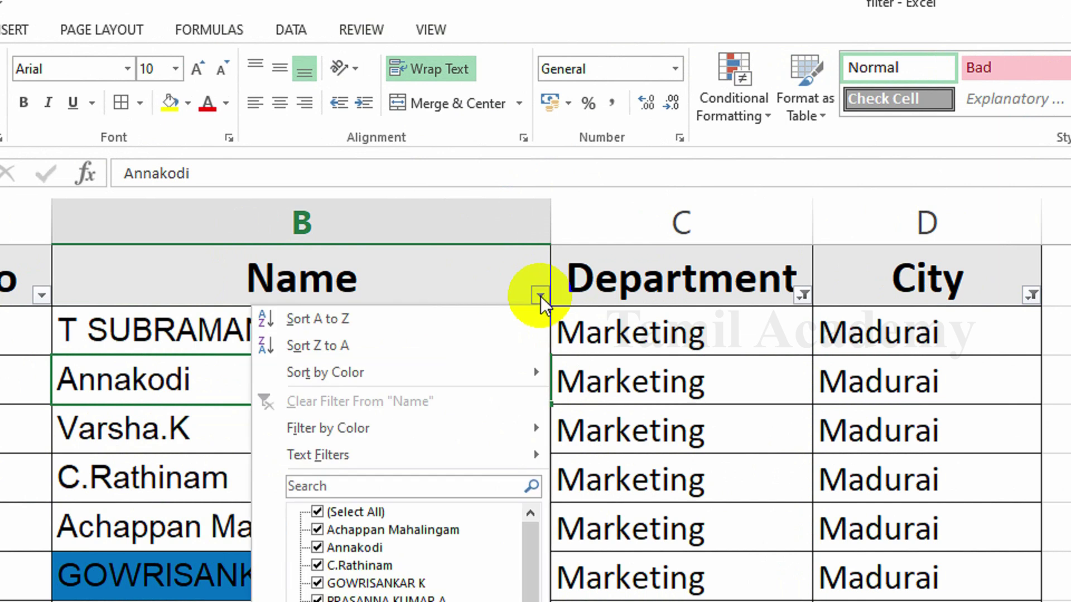
mouse_move(471, 420)
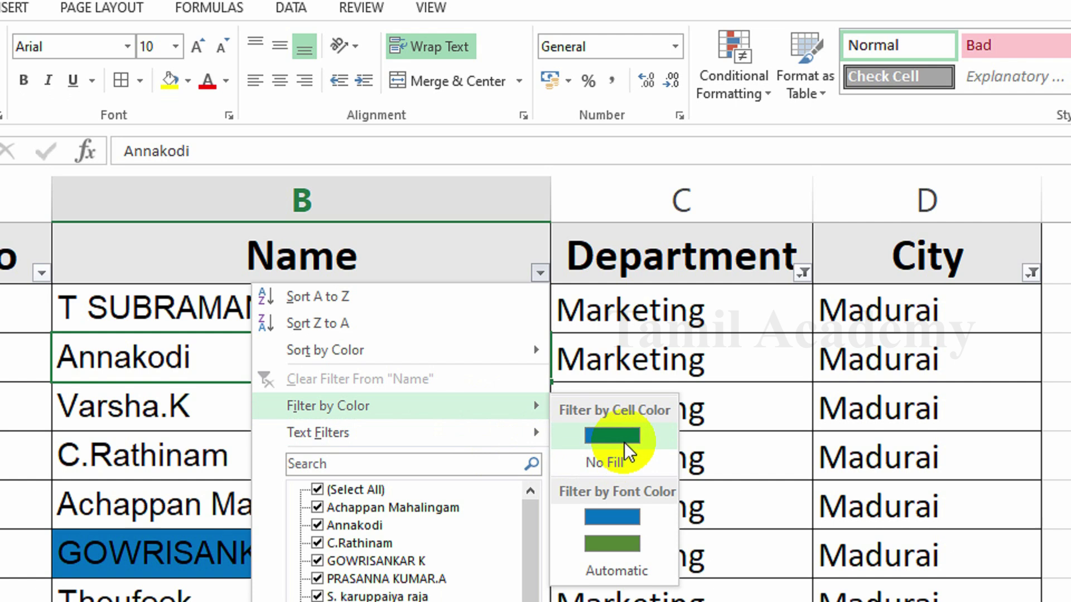
left_click(625, 449)
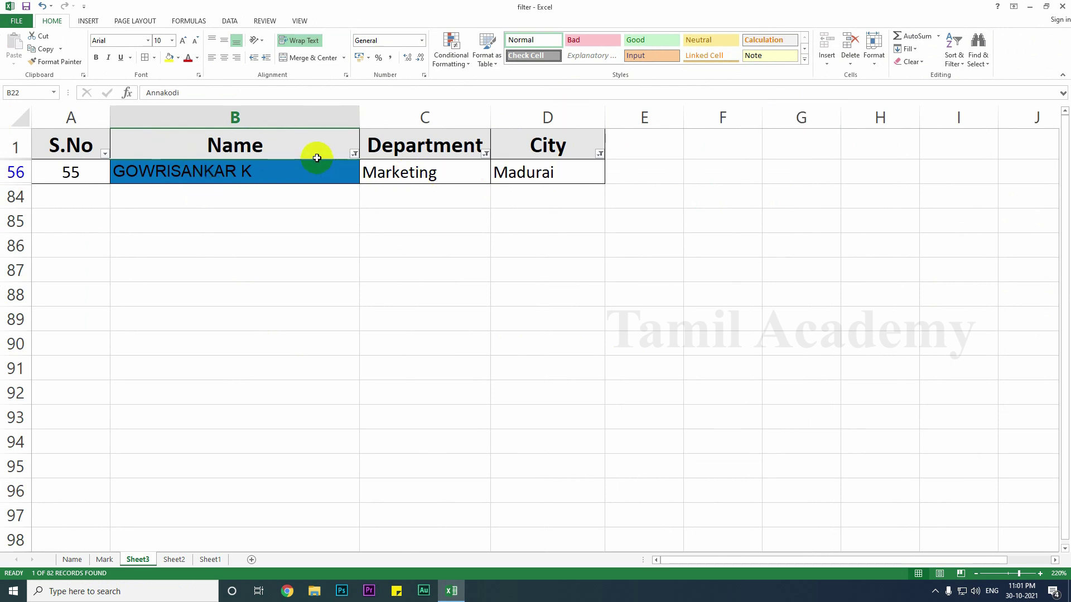
Step: Clear all filters from the Sheet3 table while keeping the filter controls in the header row
left_click(8, 146)
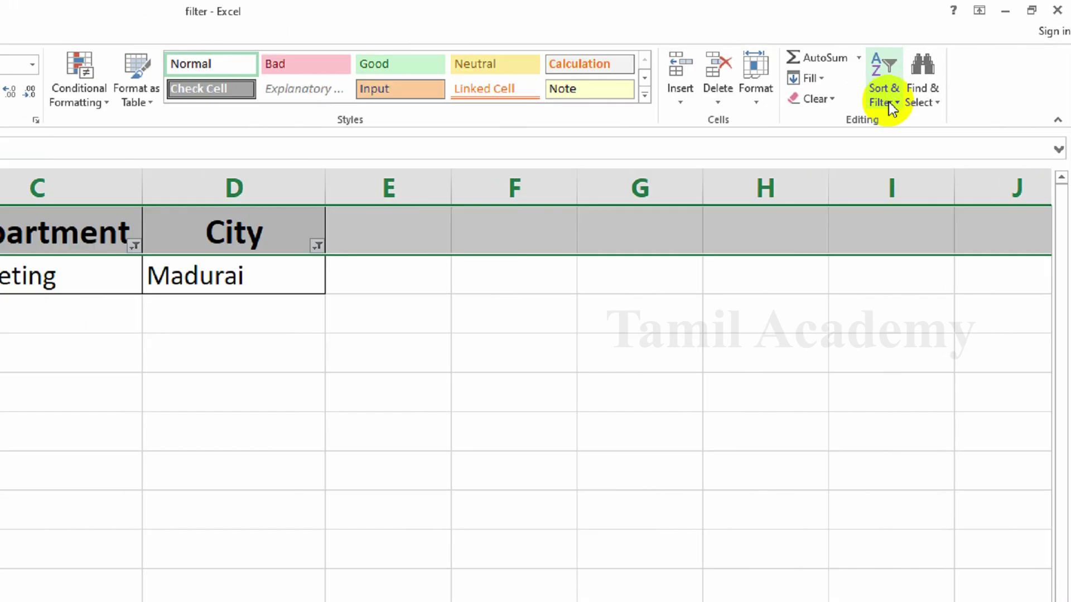
left_click(890, 106)
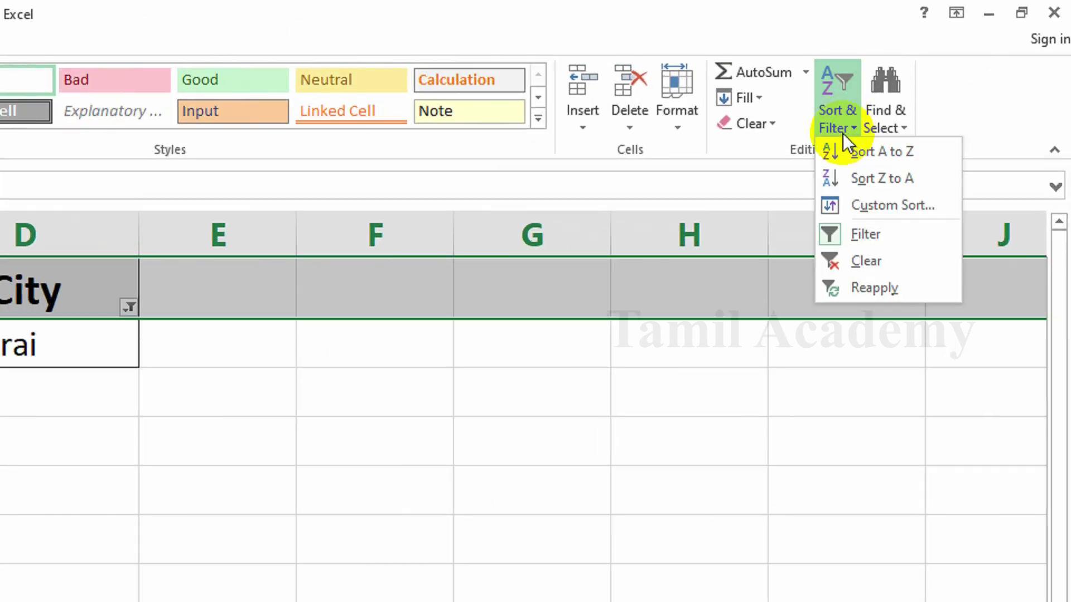
left_click(856, 259)
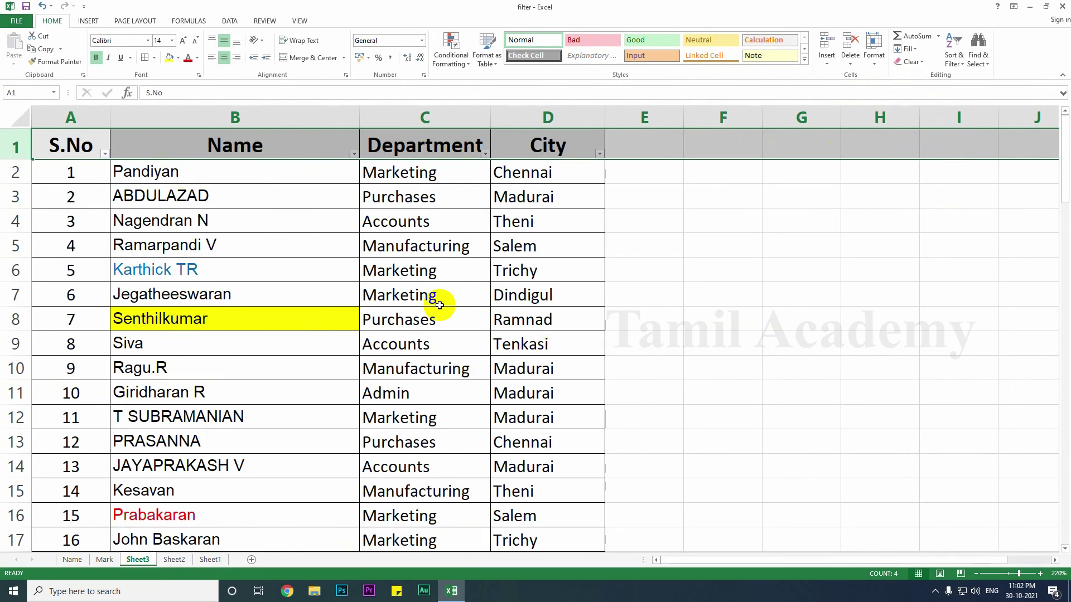
Step: Filter the Name column by the red font color
left_click(353, 159)
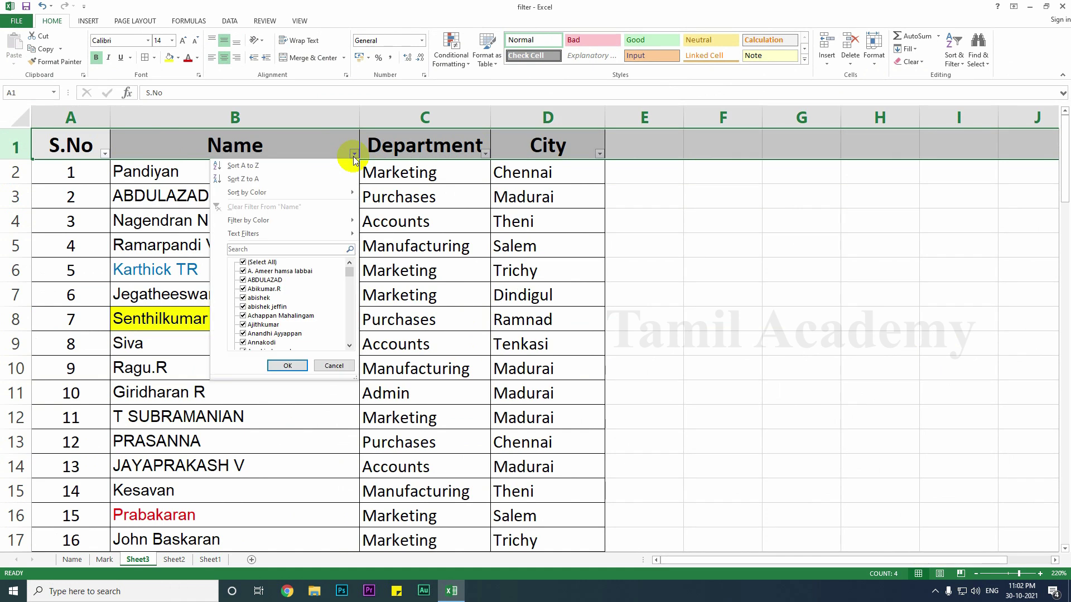
mouse_move(326, 226)
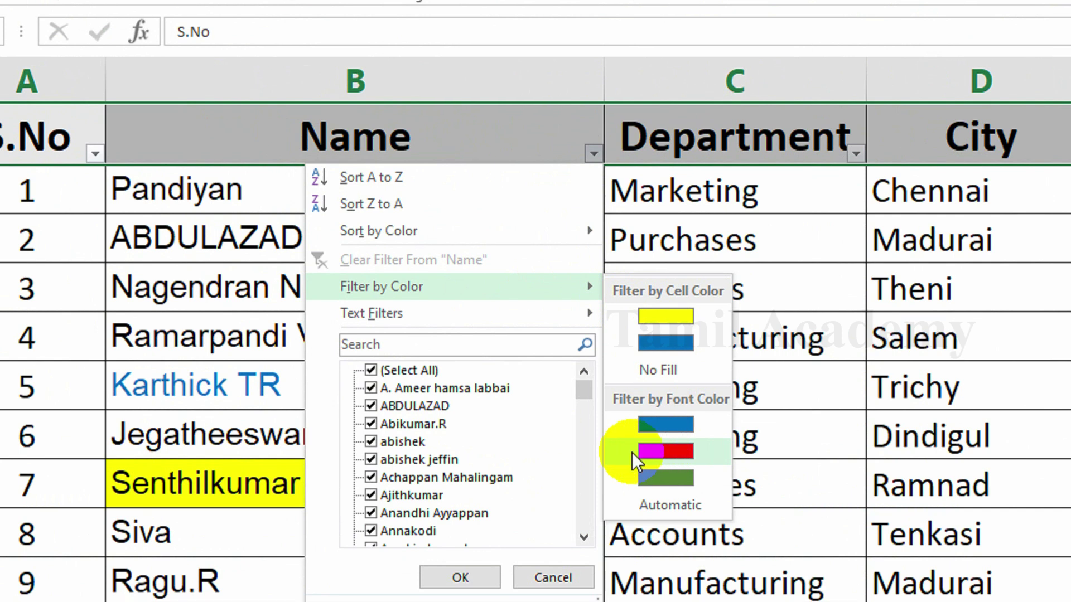
left_click(651, 452)
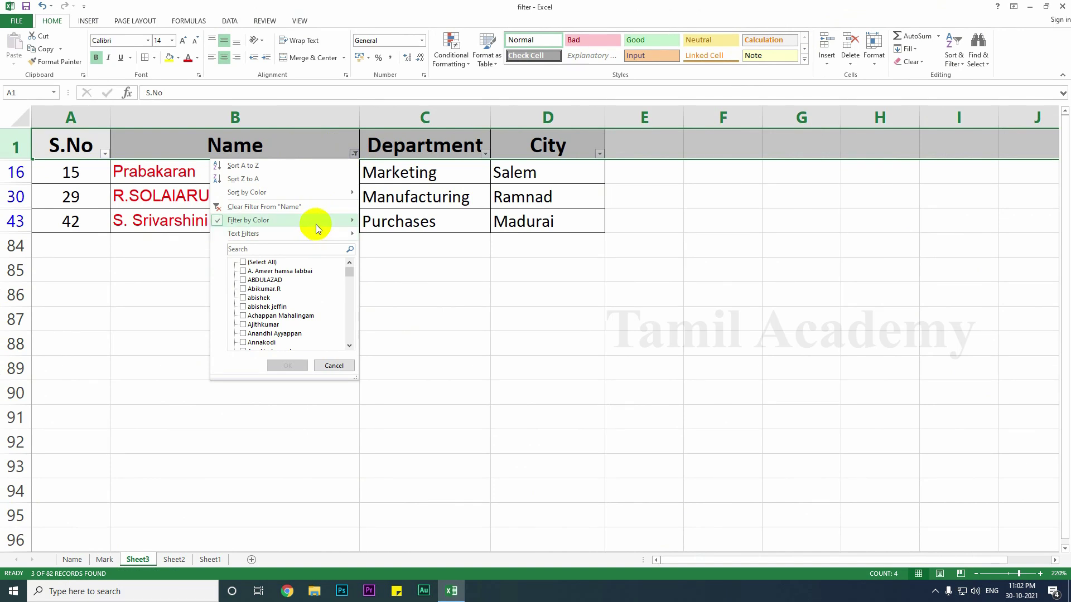
Step: Clear the font color filter from the Name column
mouse_move(316, 224)
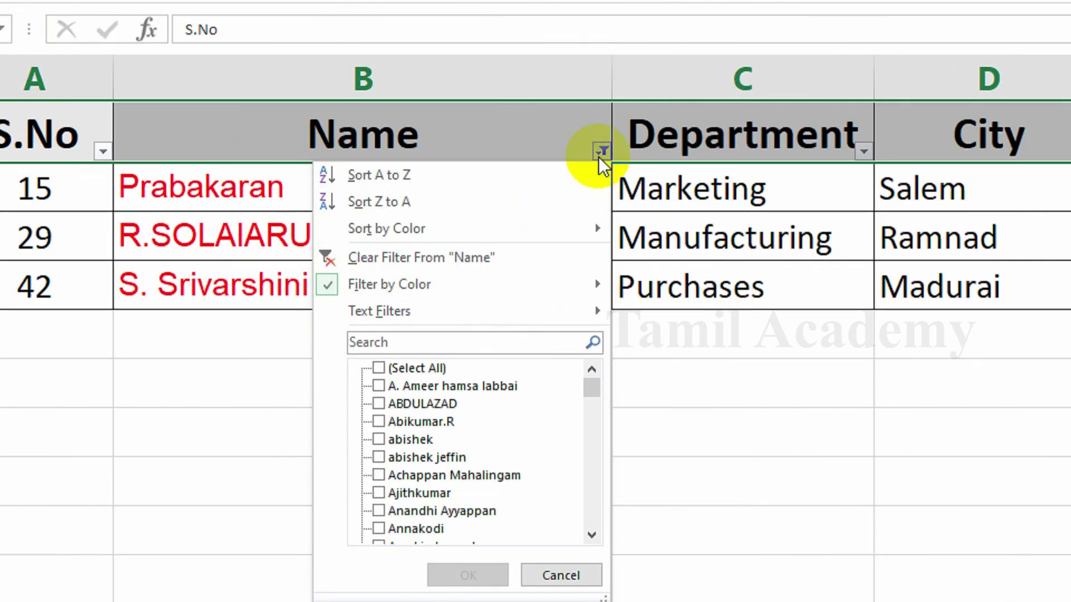
left_click(354, 155)
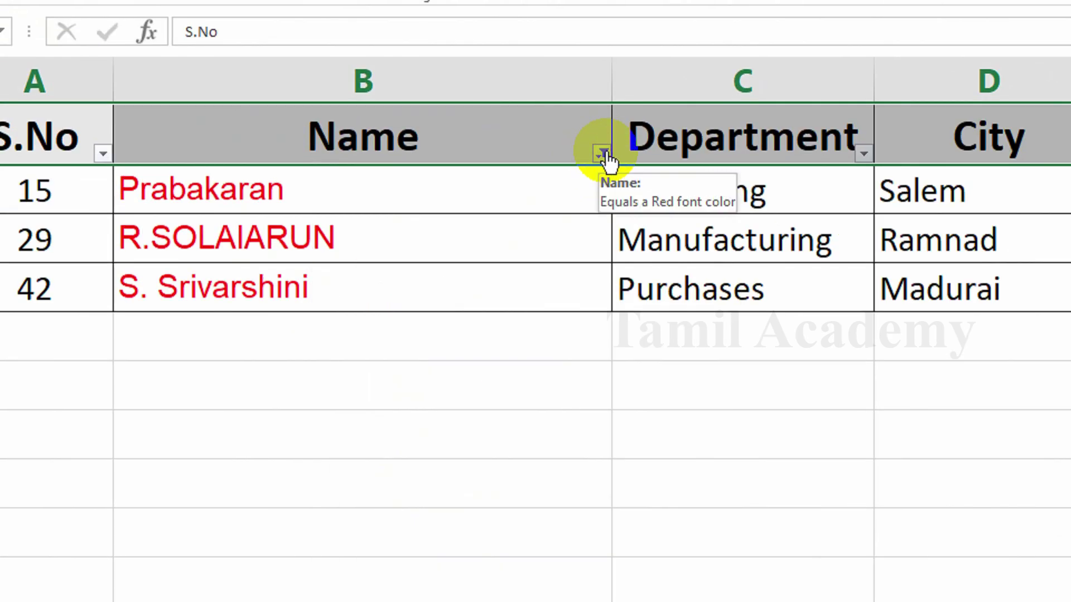
left_click(603, 153)
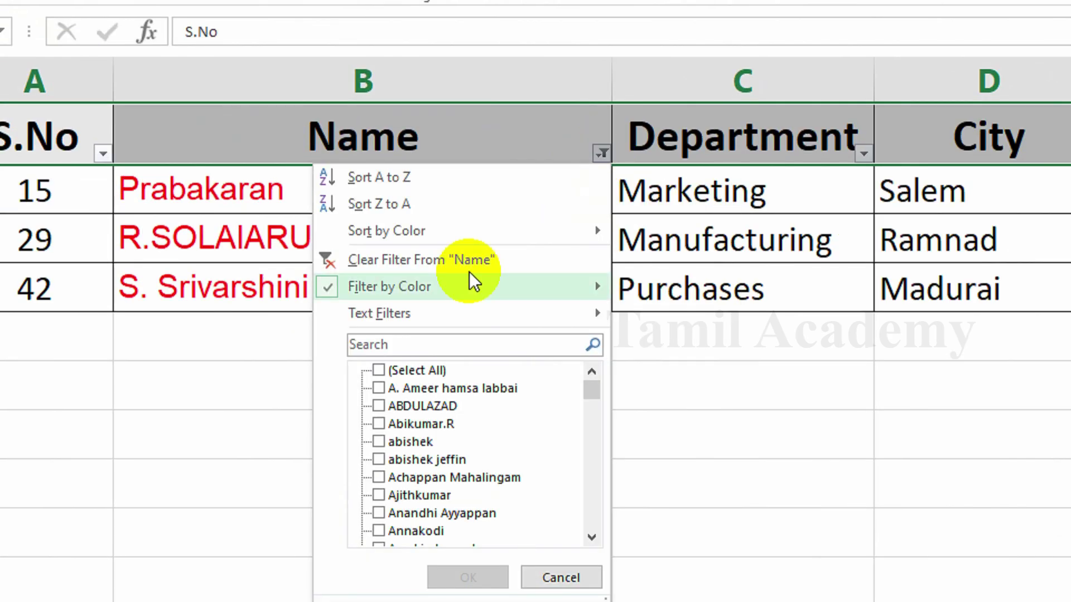
left_click(330, 262)
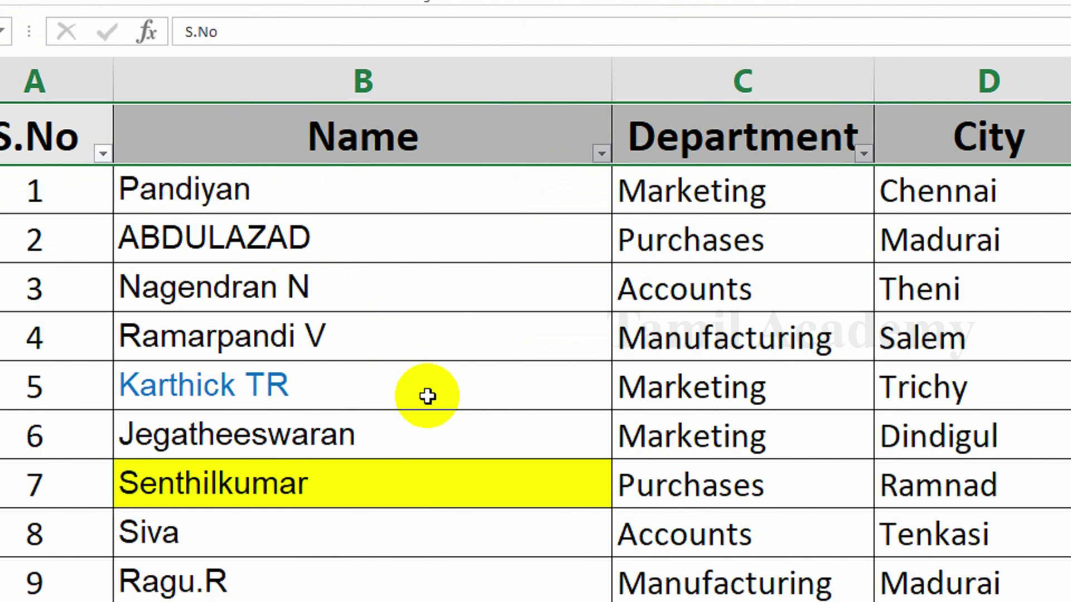